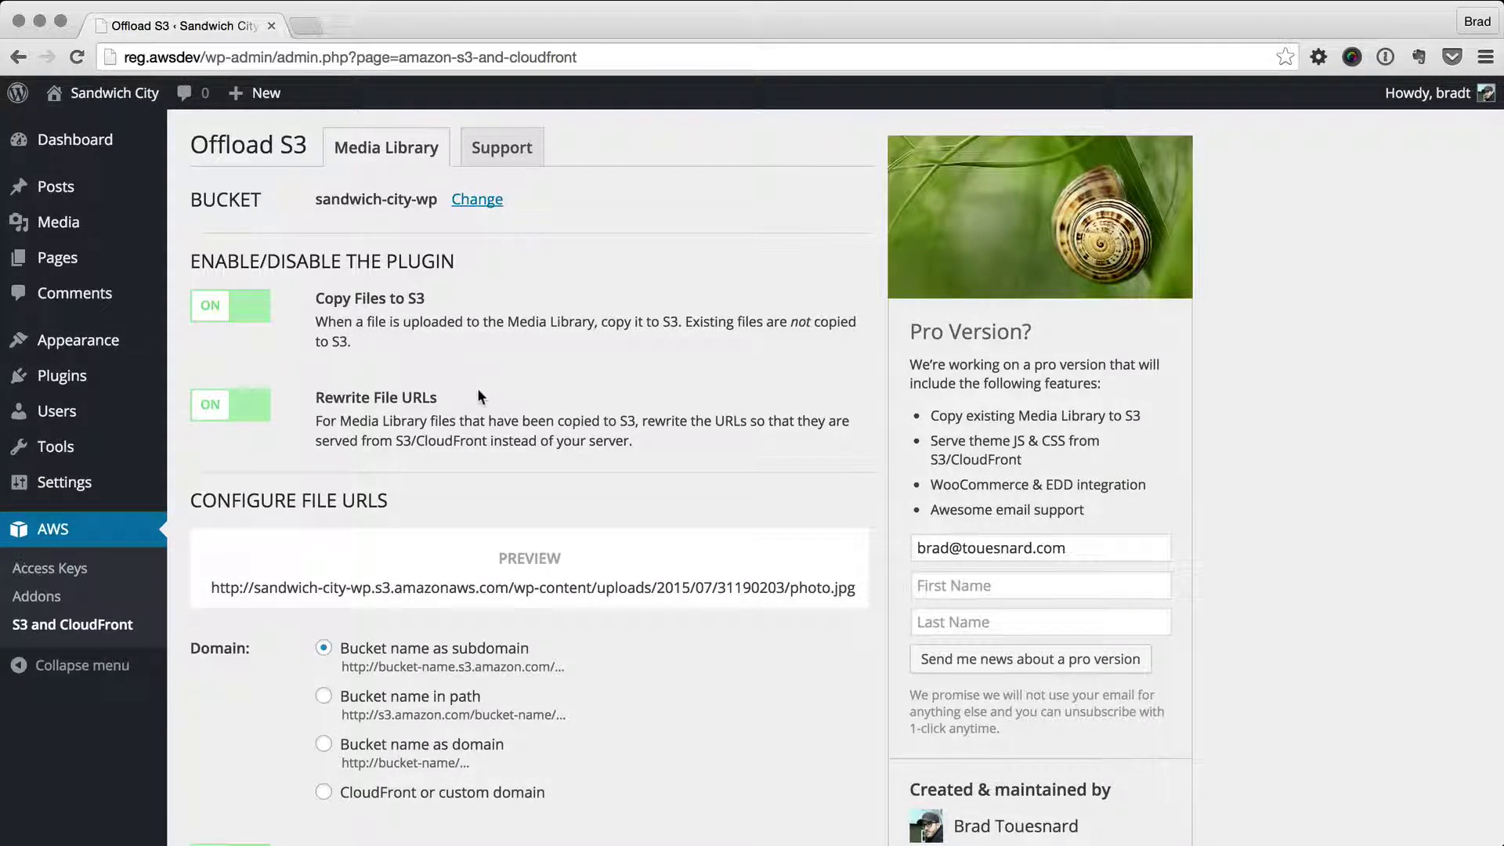
Step: Toggle file URL rewriting off and on to compare, leaving it enabled
{"action": "scroll", "coordinate": [477, 413], "scroll_direction": "down", "scroll_amount": 8}
{"action": "scroll", "coordinate": [480, 422], "scroll_direction": "down", "scroll_amount": 4}
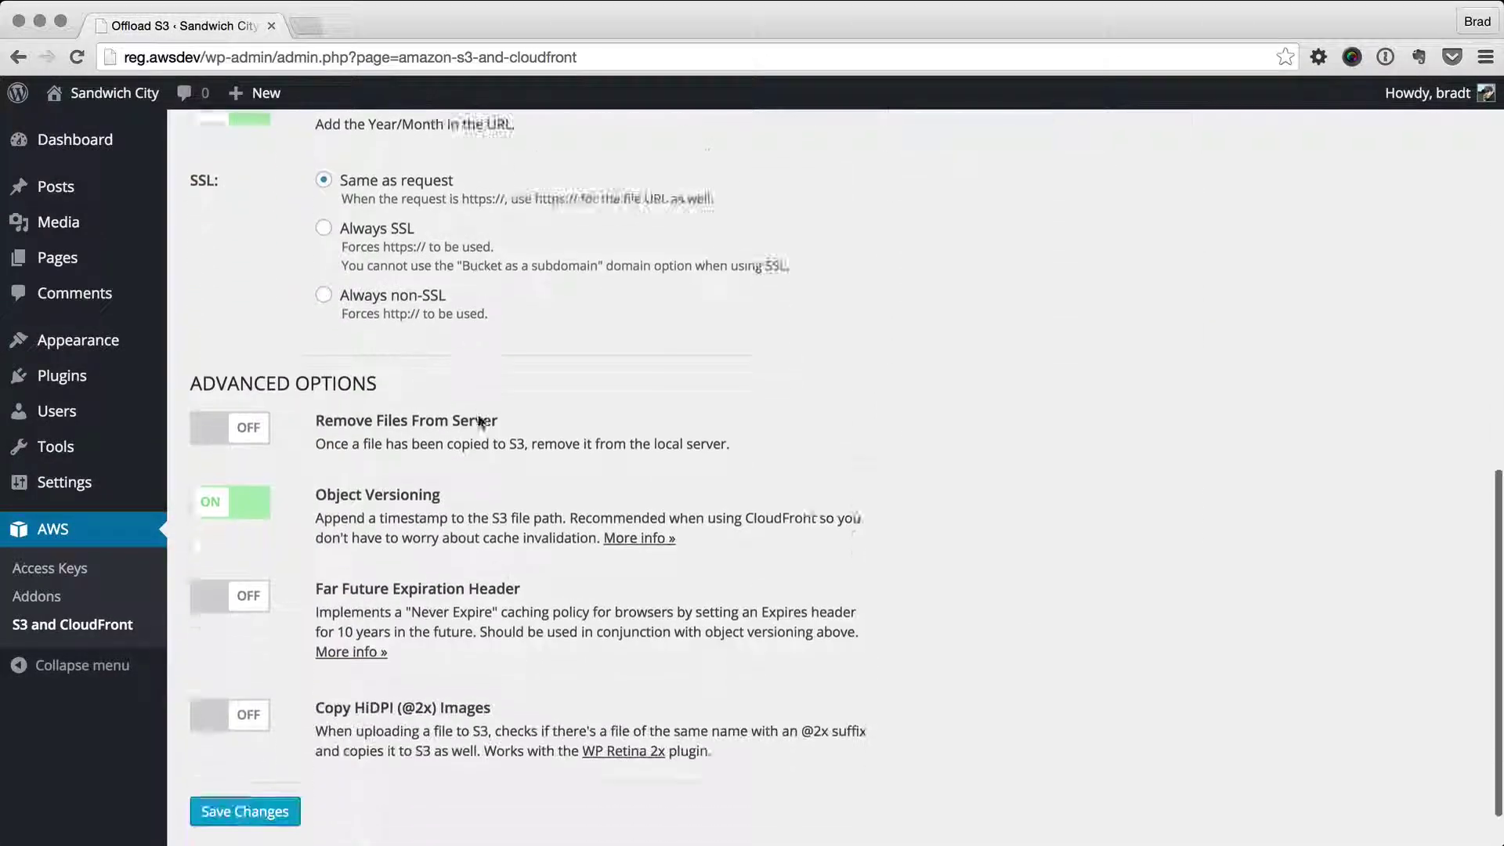
{"action": "scroll", "coordinate": [480, 423], "scroll_direction": "up", "scroll_amount": 15}
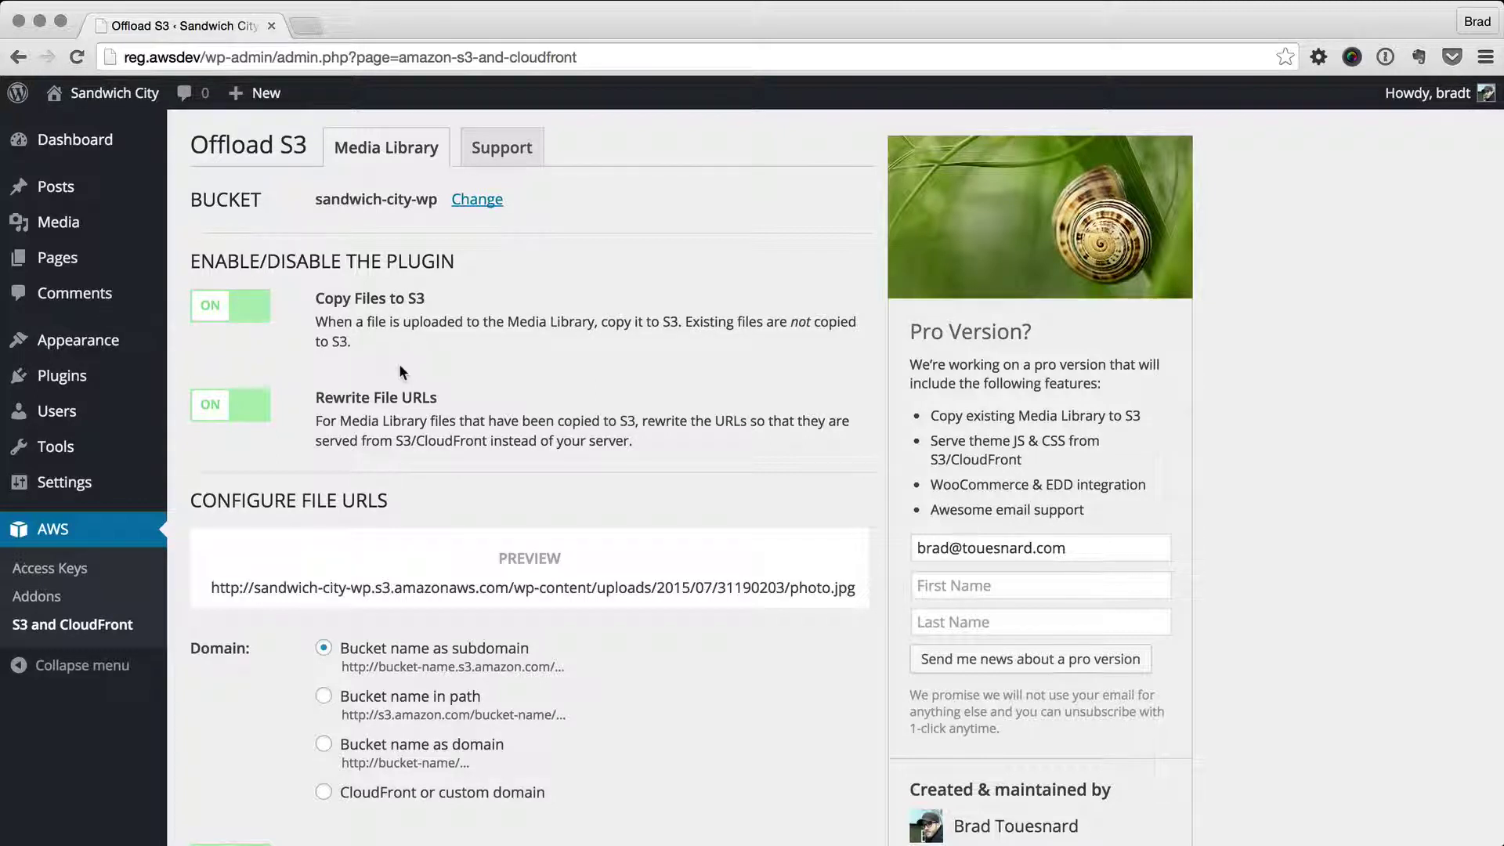
{"action": "mouse_move", "coordinate": [108, 427]}
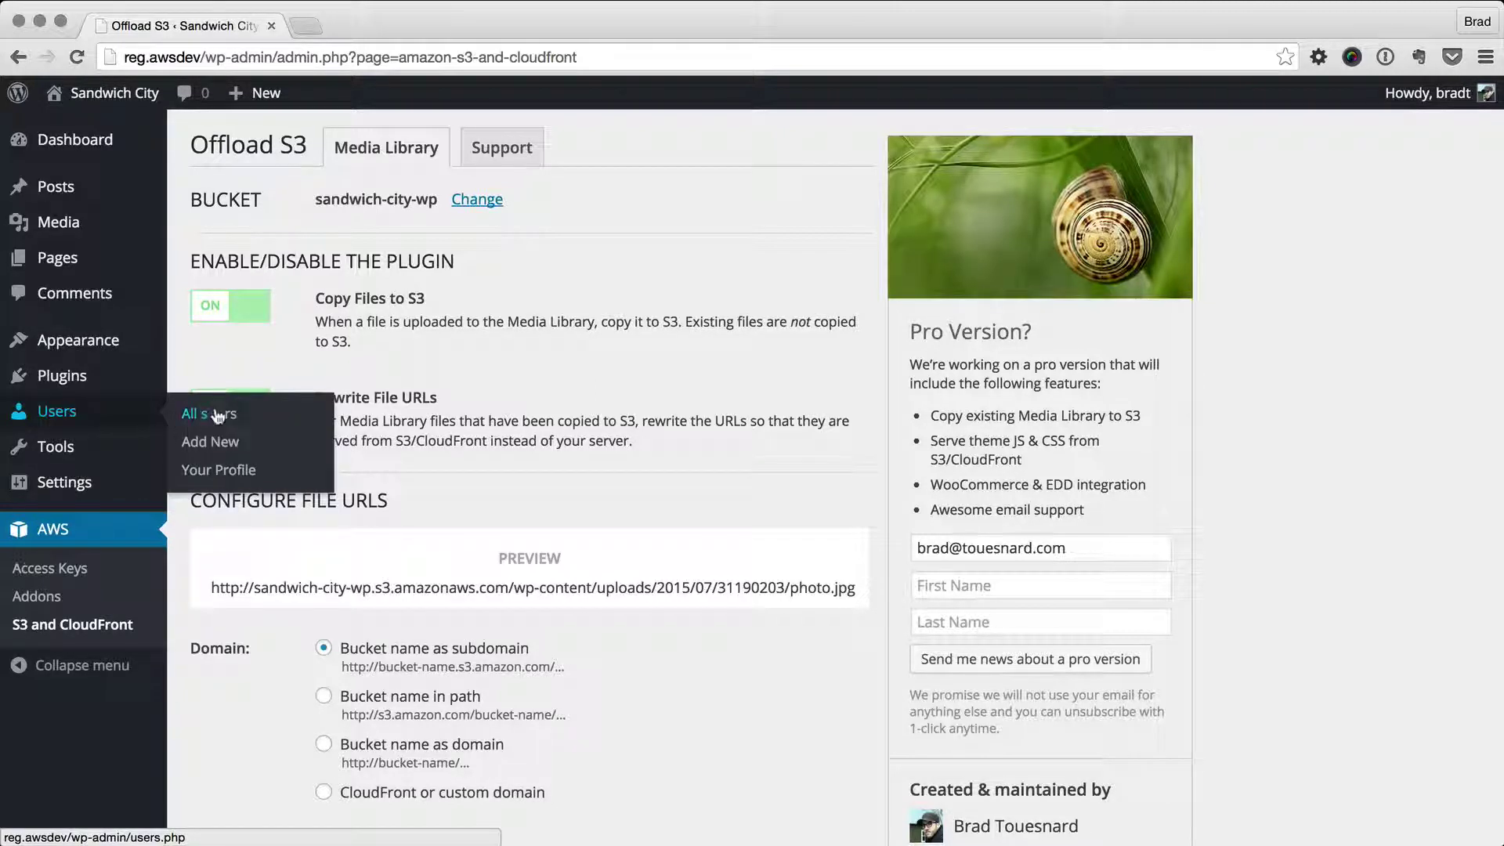
{"action": "left_click", "coordinate": [253, 412]}
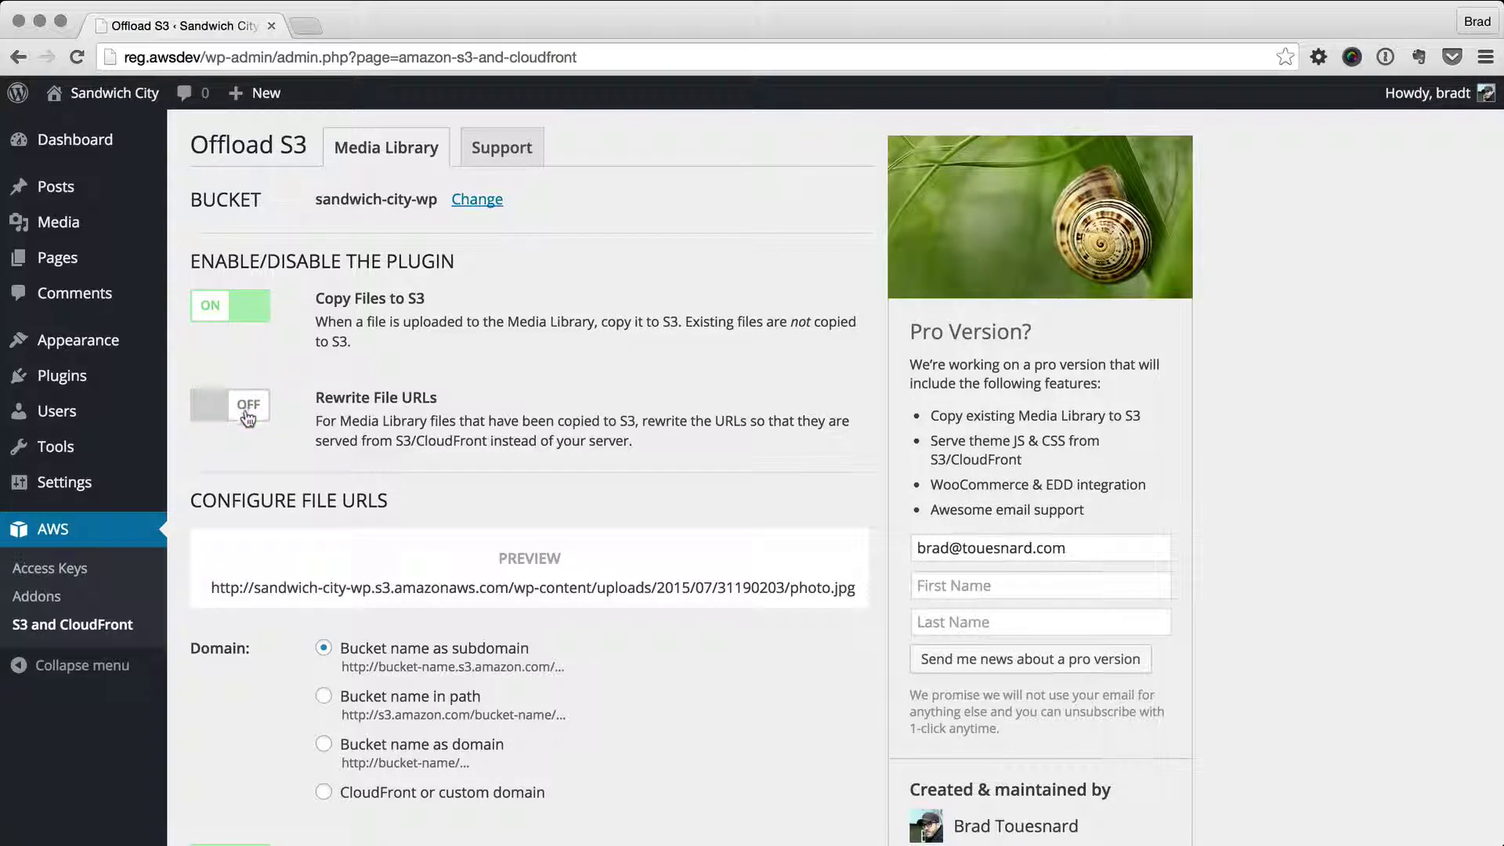
{"action": "left_click", "coordinate": [259, 417]}
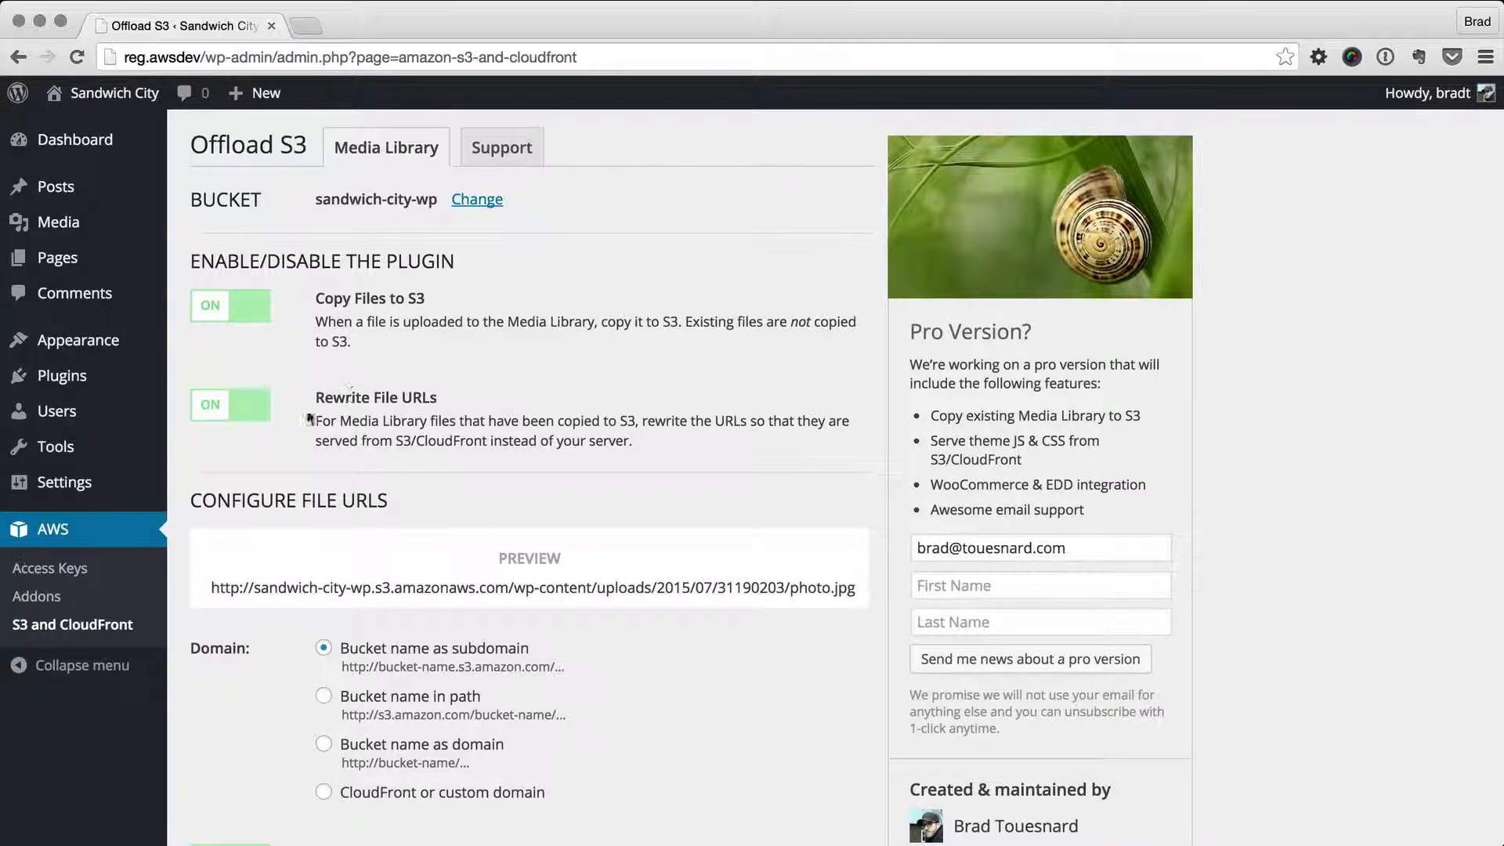
{"action": "left_click", "coordinate": [243, 422]}
{"action": "left_click", "coordinate": [247, 423]}
Step: Try the bucket name in the path, then use the bucket name sandwich-city-wp as the domain
{"action": "scroll", "coordinate": [313, 430], "scroll_direction": "down", "scroll_amount": 4}
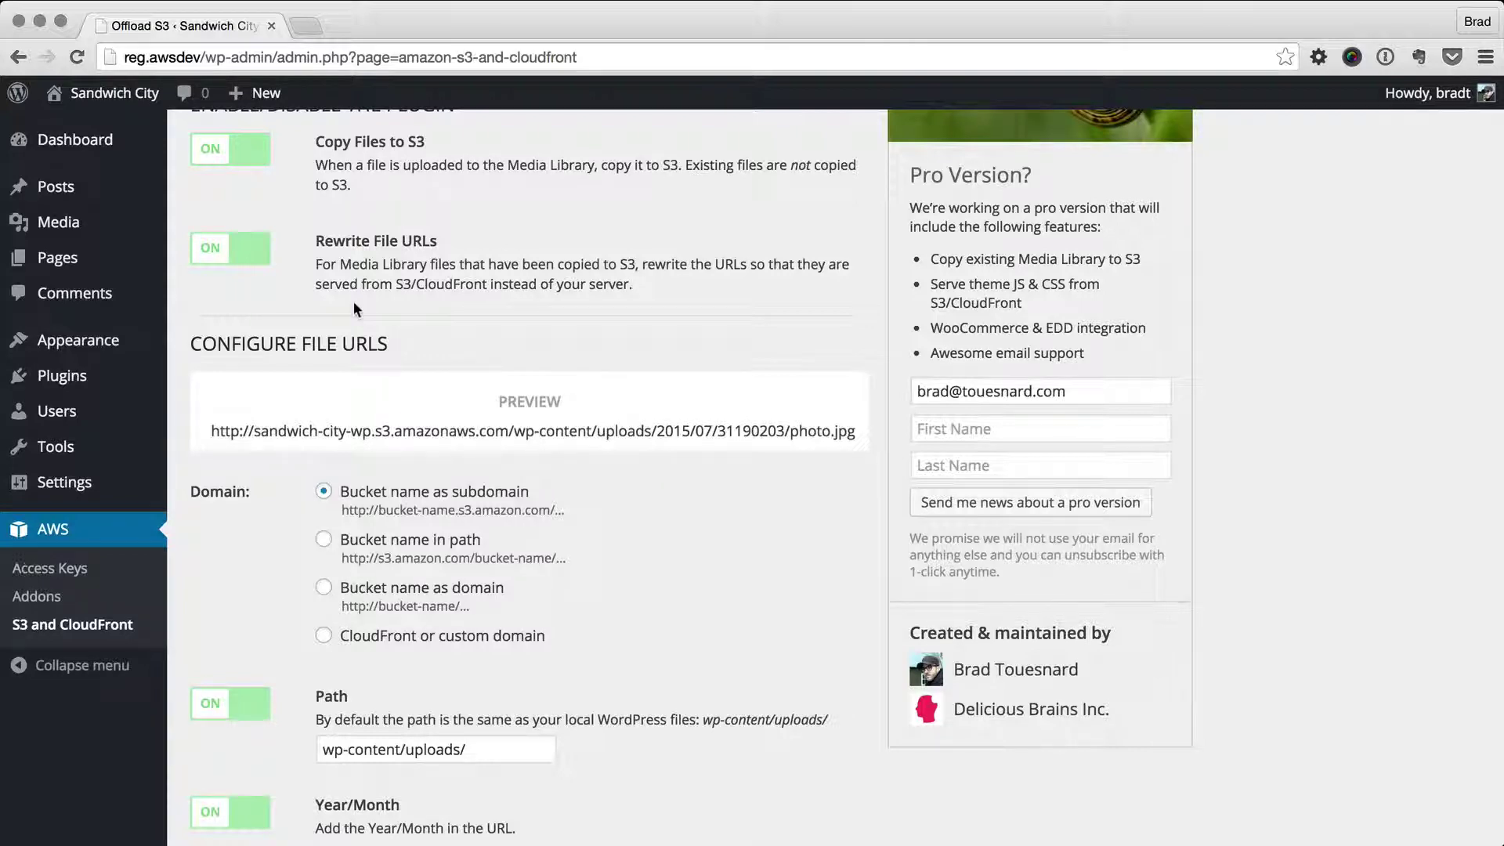
{"action": "scroll", "coordinate": [326, 326], "scroll_direction": "down", "scroll_amount": 3}
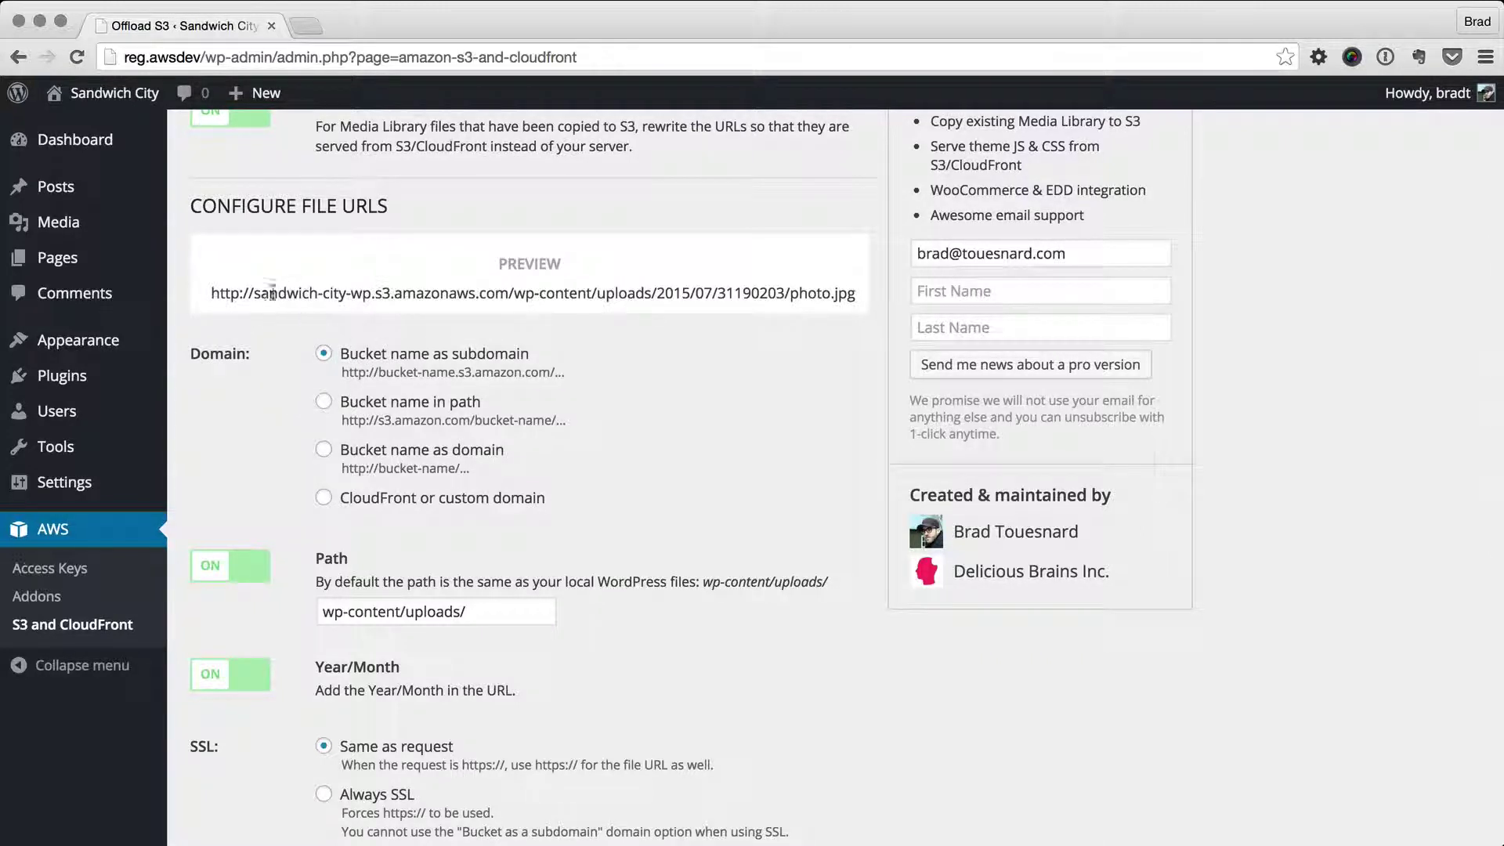
{"action": "left_click_drag", "start_coordinate": [255, 292], "coordinate": [379, 298]}
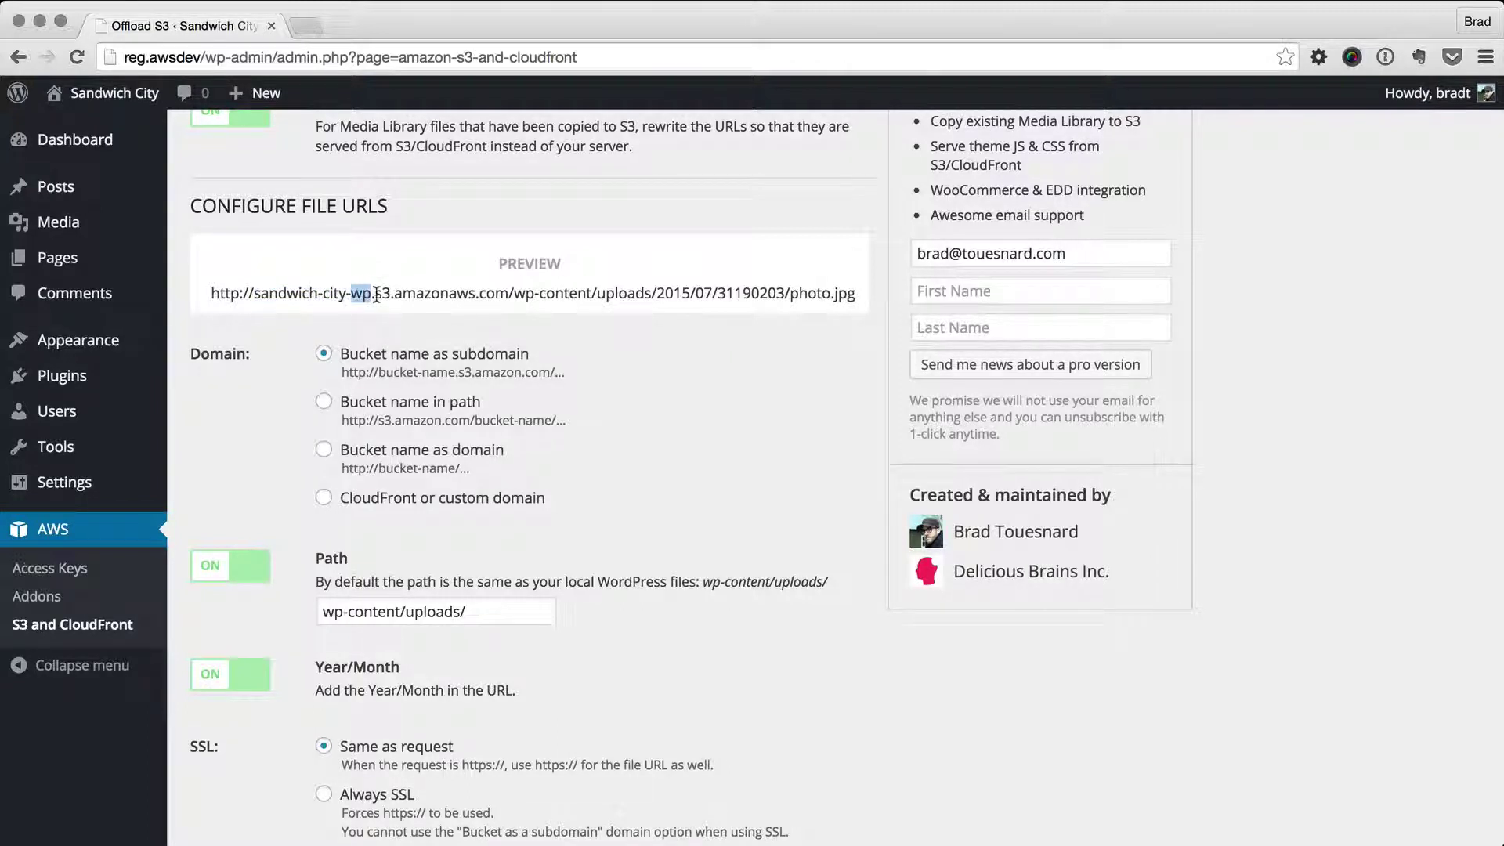
{"action": "left_click", "coordinate": [396, 297]}
{"action": "left_click", "coordinate": [383, 414]}
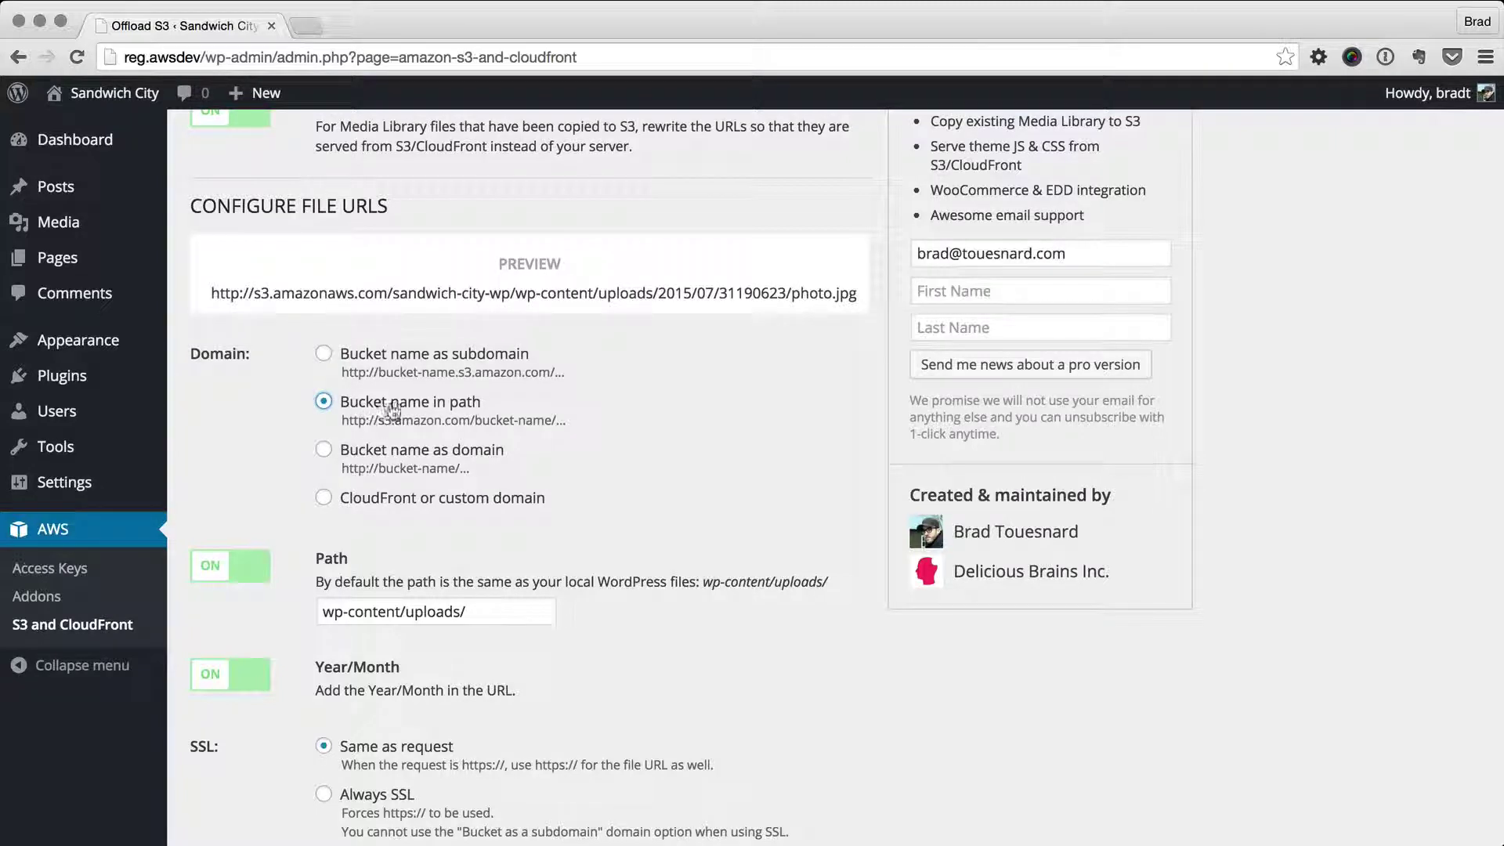
{"action": "left_click_drag", "start_coordinate": [511, 293], "coordinate": [391, 290]}
{"action": "left_click", "coordinate": [383, 291]}
{"action": "left_click", "coordinate": [393, 461]}
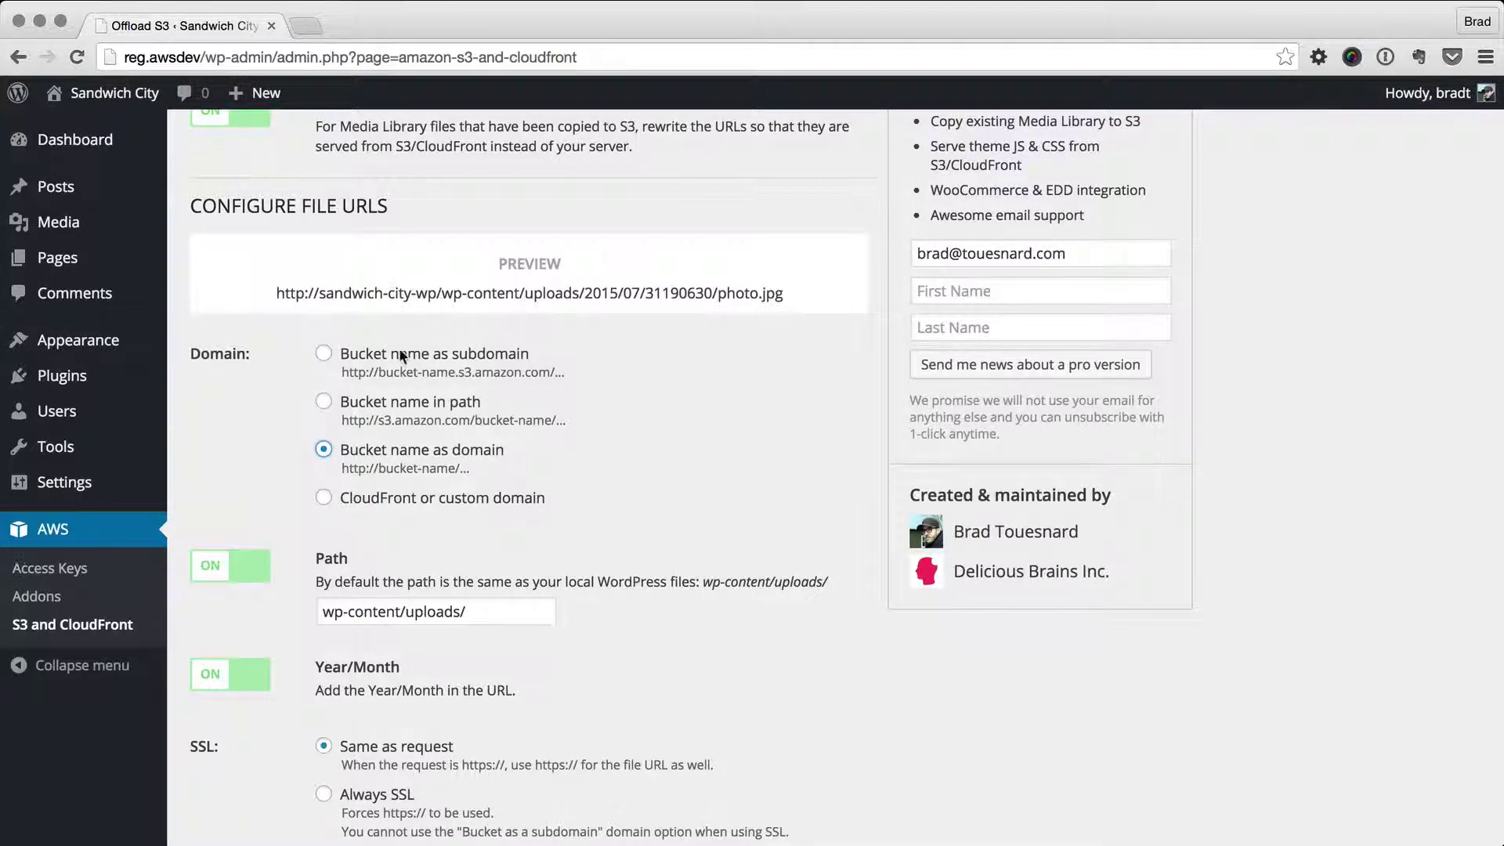
Step: Switch file URLs to the CloudFront or custom domain uploads.sandwichcity.com
{"action": "left_click", "coordinate": [399, 501]}
{"action": "left_click", "coordinate": [421, 527]}
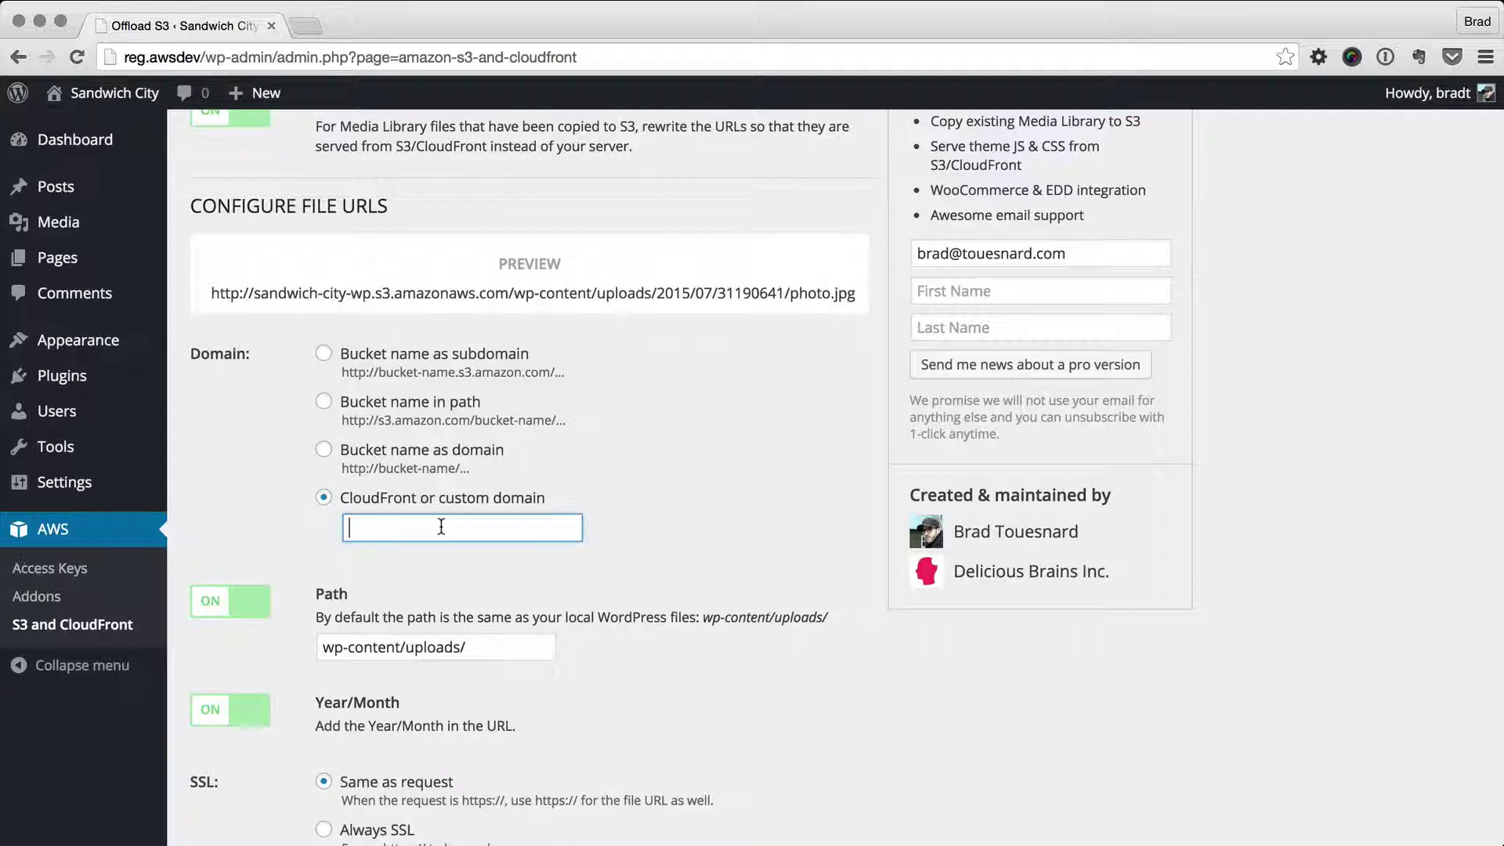
{"action": "type", "text": "uploads"}
{"action": "key", "text": "Down"}
{"action": "key", "text": "Return"}
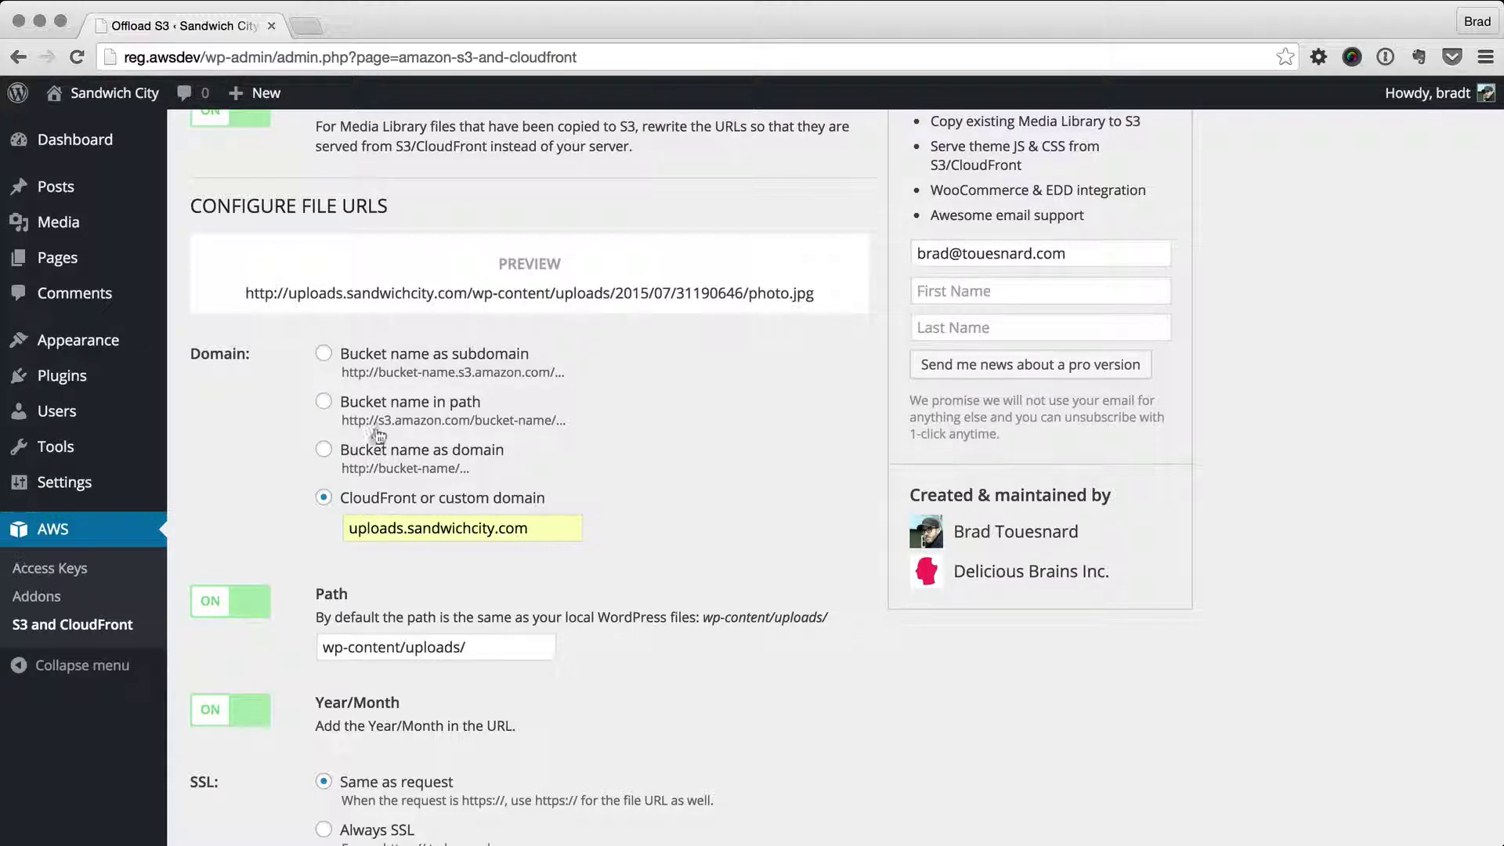
Step: Put the bucket name back in the URL path and turn off the wp-content/uploads Path setting
{"action": "left_click", "coordinate": [390, 406]}
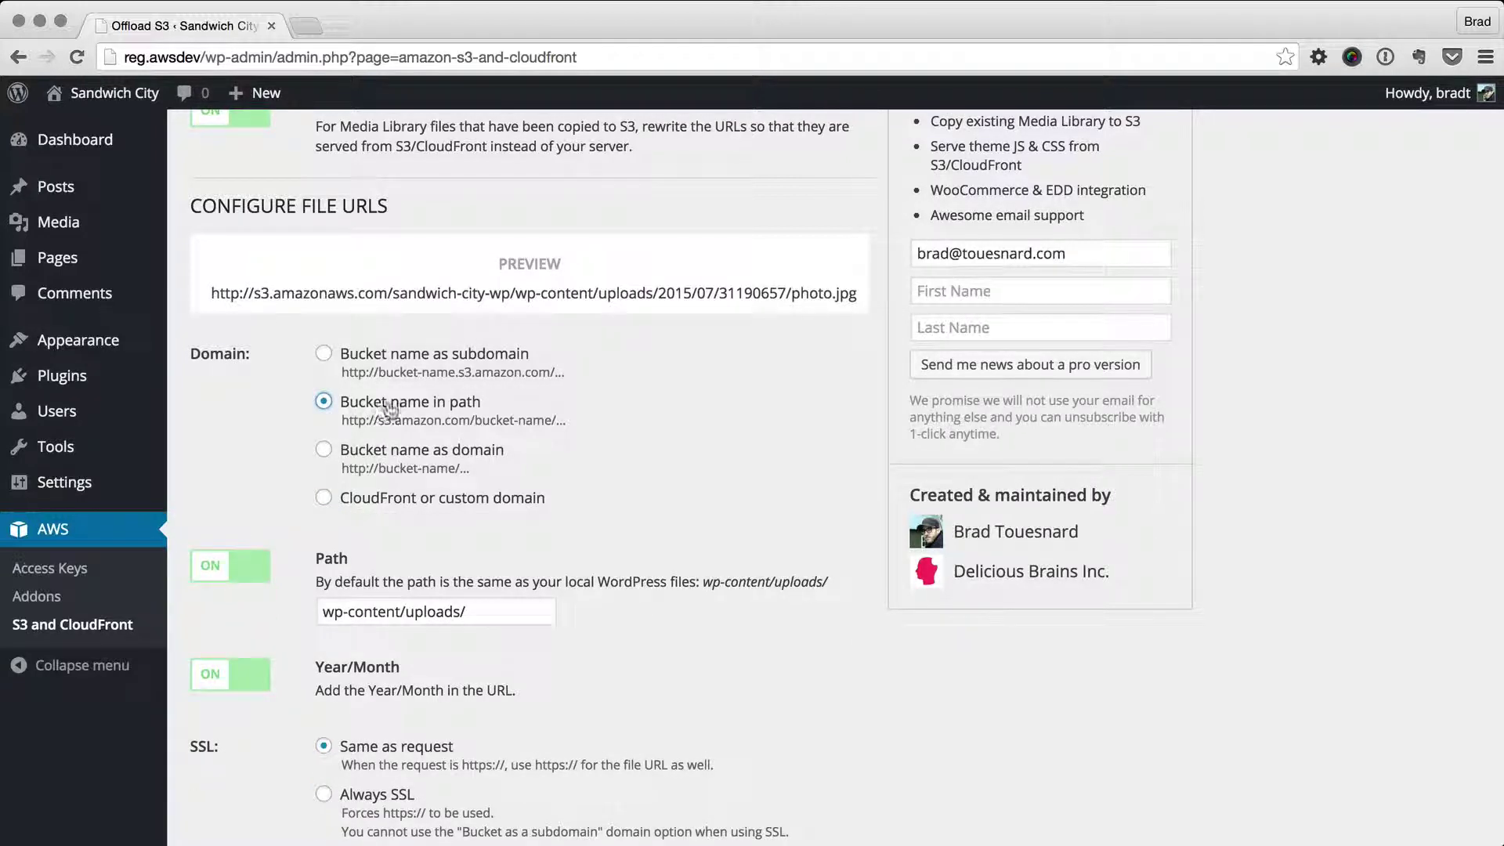
{"action": "scroll", "coordinate": [362, 498], "scroll_direction": "down", "scroll_amount": 2}
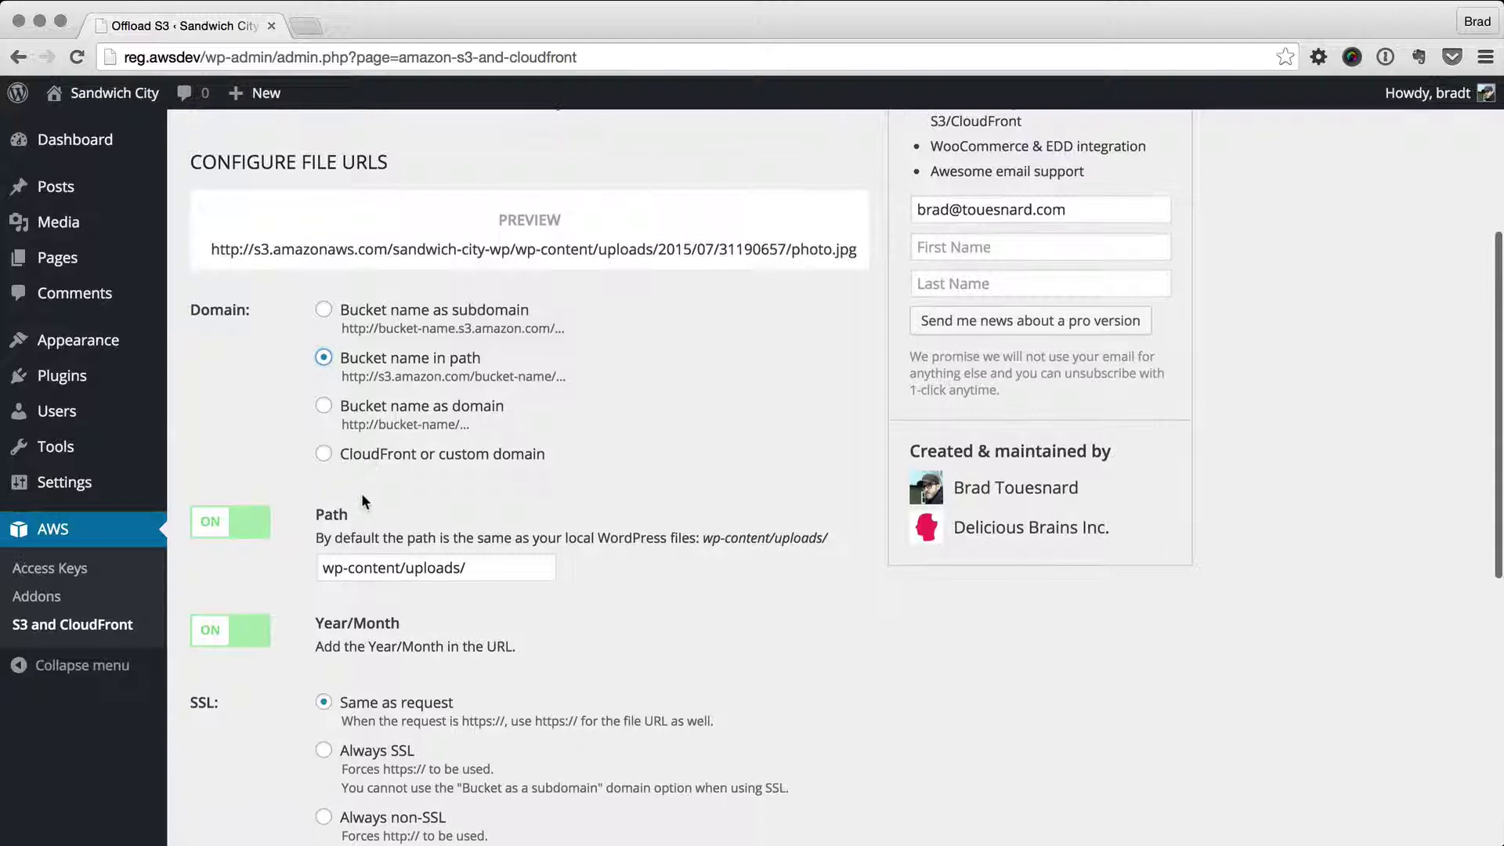
{"action": "scroll", "coordinate": [362, 500], "scroll_direction": "down", "scroll_amount": 2}
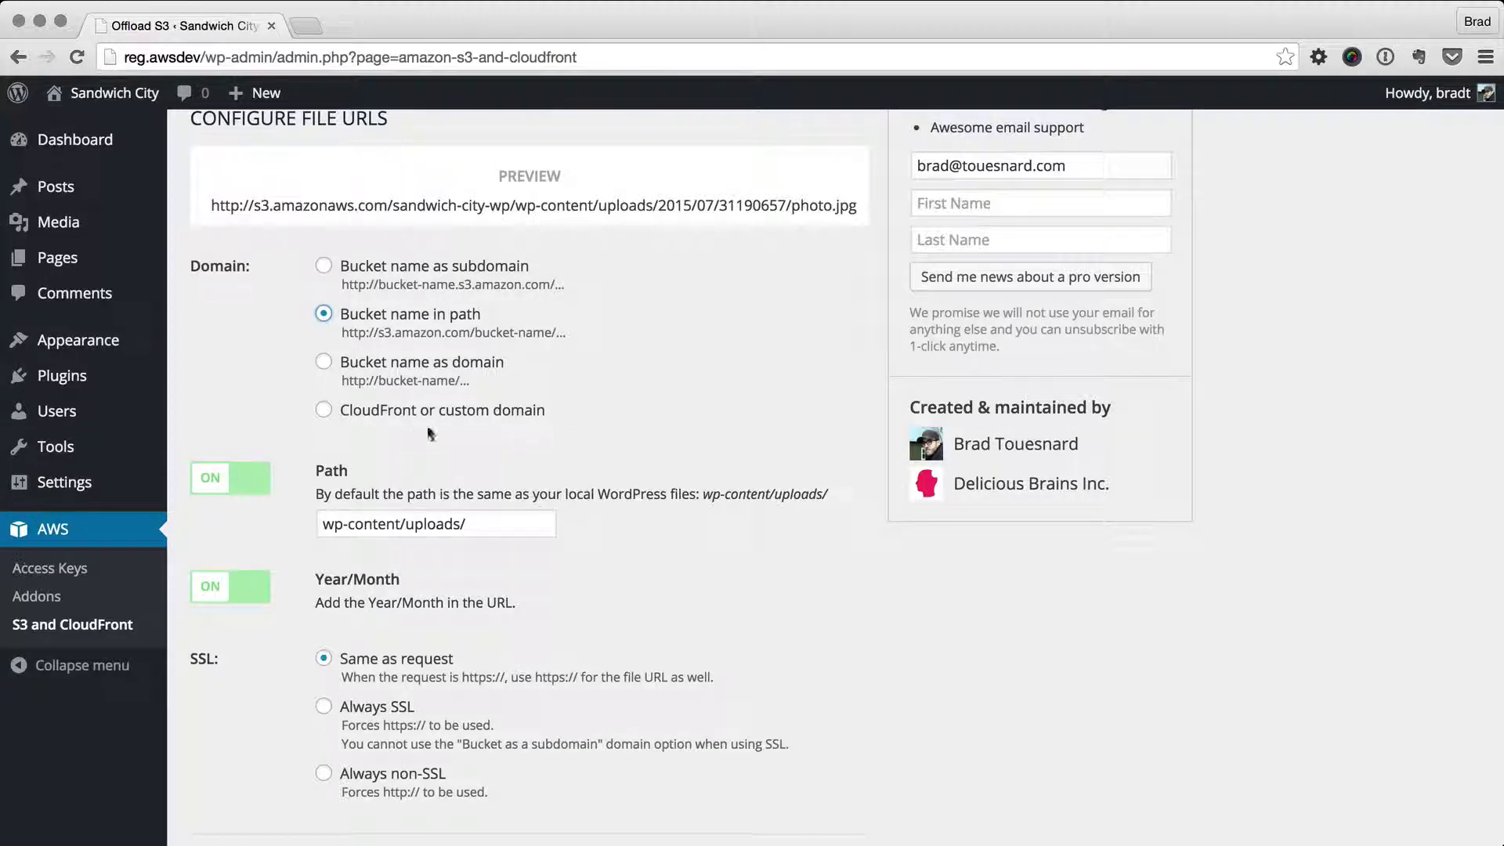
{"action": "left_click", "coordinate": [257, 489]}
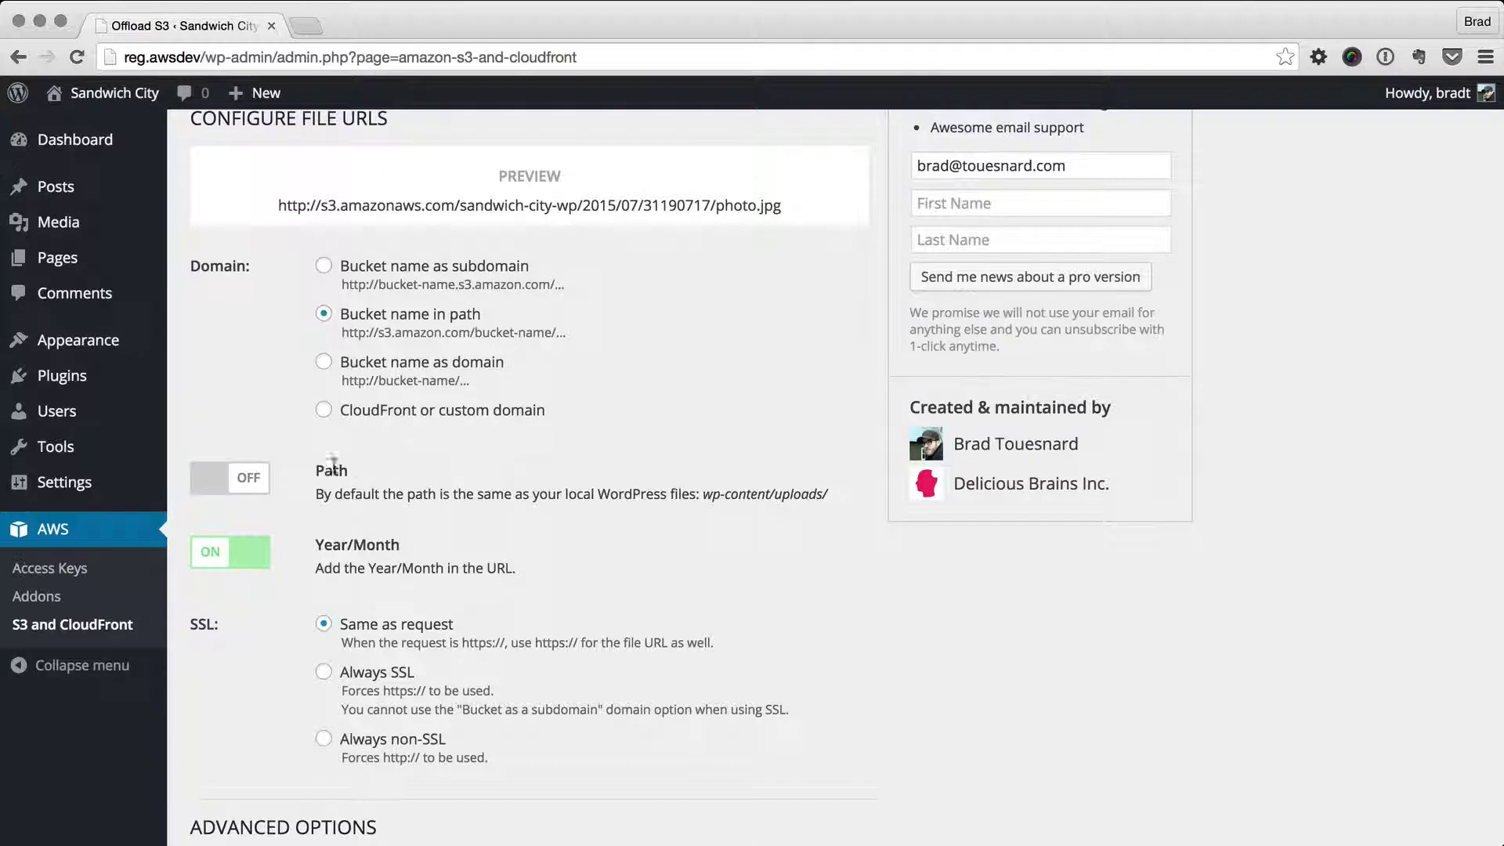
Step: Compare previews with Year/Month folders off and on, leaving Year/Month turned on
{"action": "left_click", "coordinate": [243, 562]}
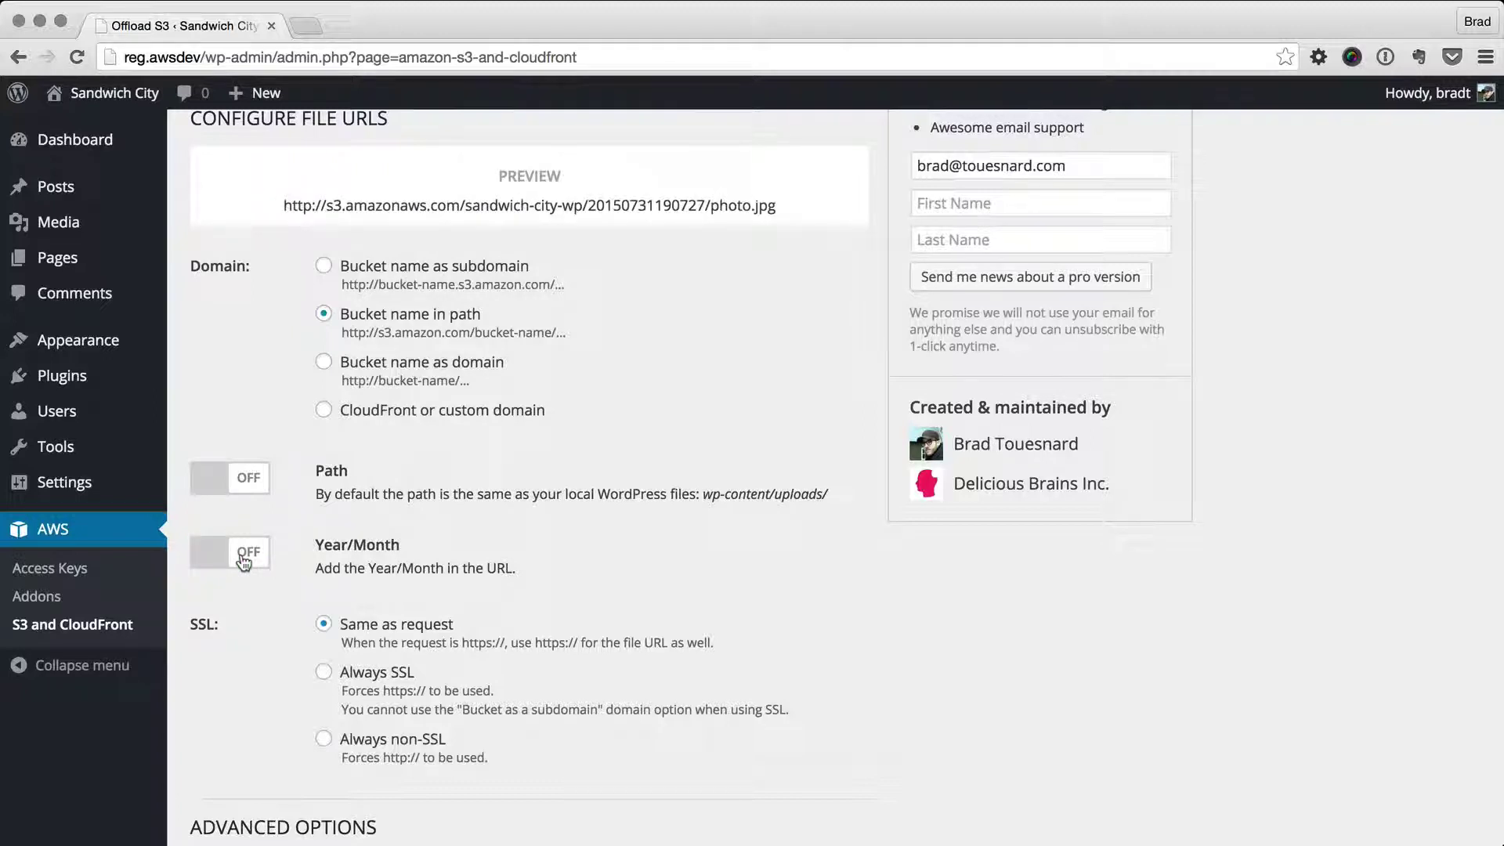
{"action": "left_click", "coordinate": [244, 561]}
{"action": "left_click", "coordinate": [243, 561]}
{"action": "left_click", "coordinate": [244, 562]}
{"action": "left_click", "coordinate": [244, 562]}
{"action": "left_click", "coordinate": [243, 562]}
Step: Set the SSL option to Always SSL so file URLs use https
{"action": "scroll", "coordinate": [423, 588], "scroll_direction": "down", "scroll_amount": 2}
{"action": "scroll", "coordinate": [423, 587], "scroll_direction": "down", "scroll_amount": 2}
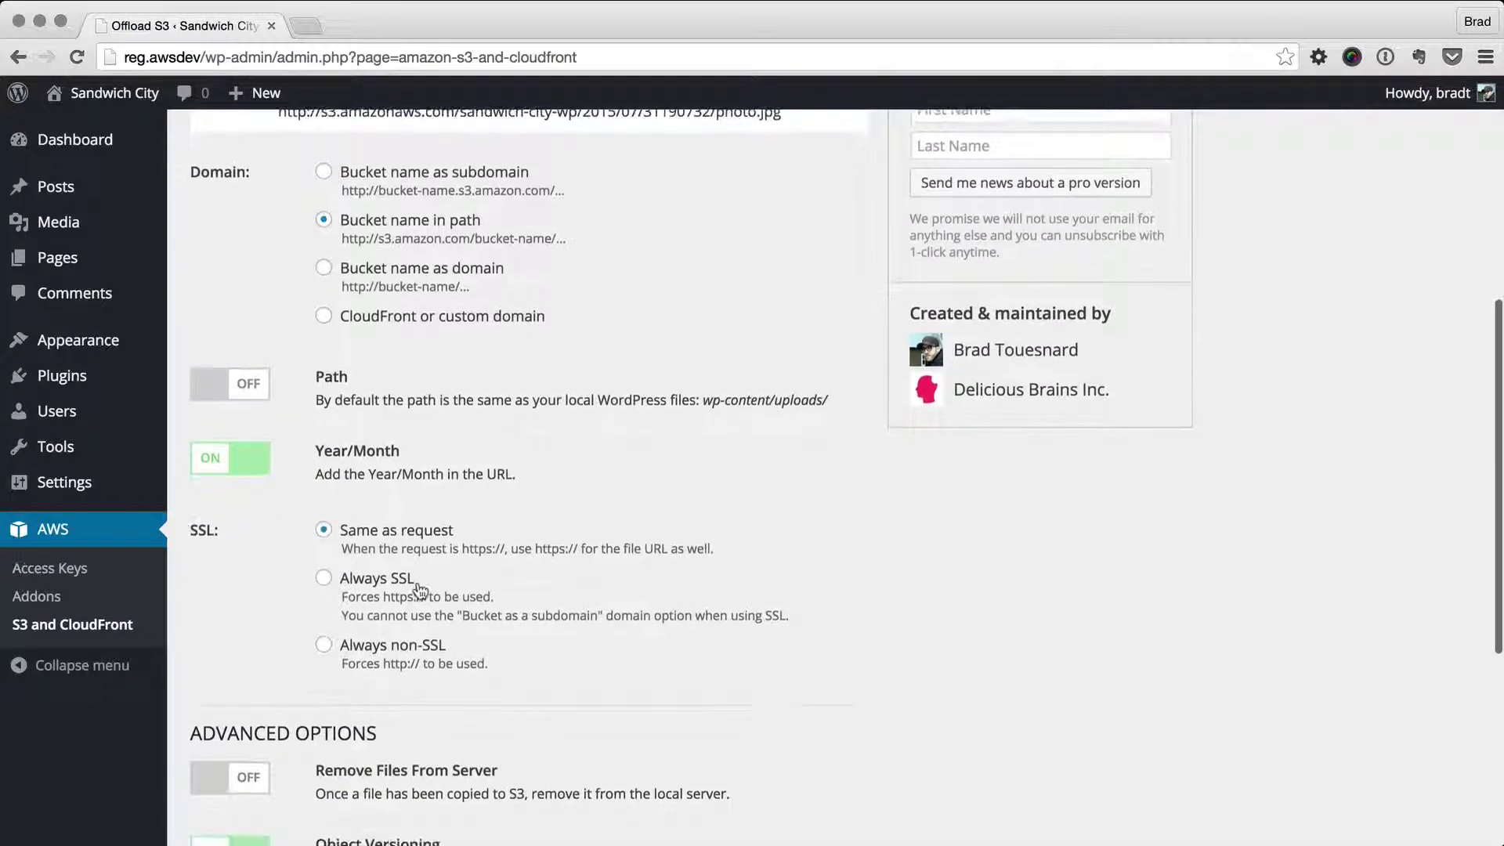
{"action": "left_click", "coordinate": [368, 579]}
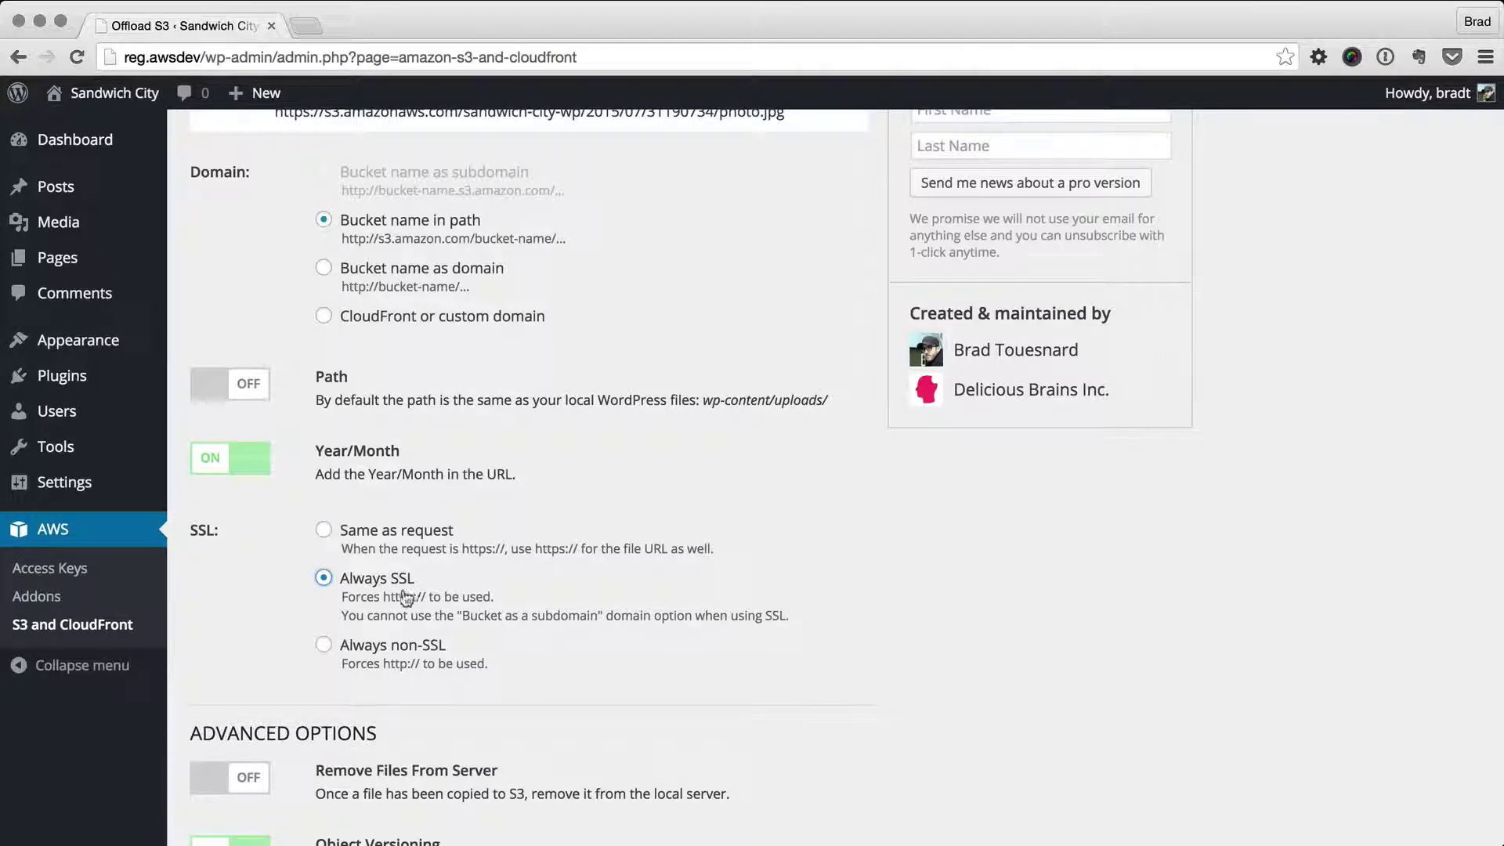
{"action": "scroll", "coordinate": [408, 588], "scroll_direction": "up", "scroll_amount": 5}
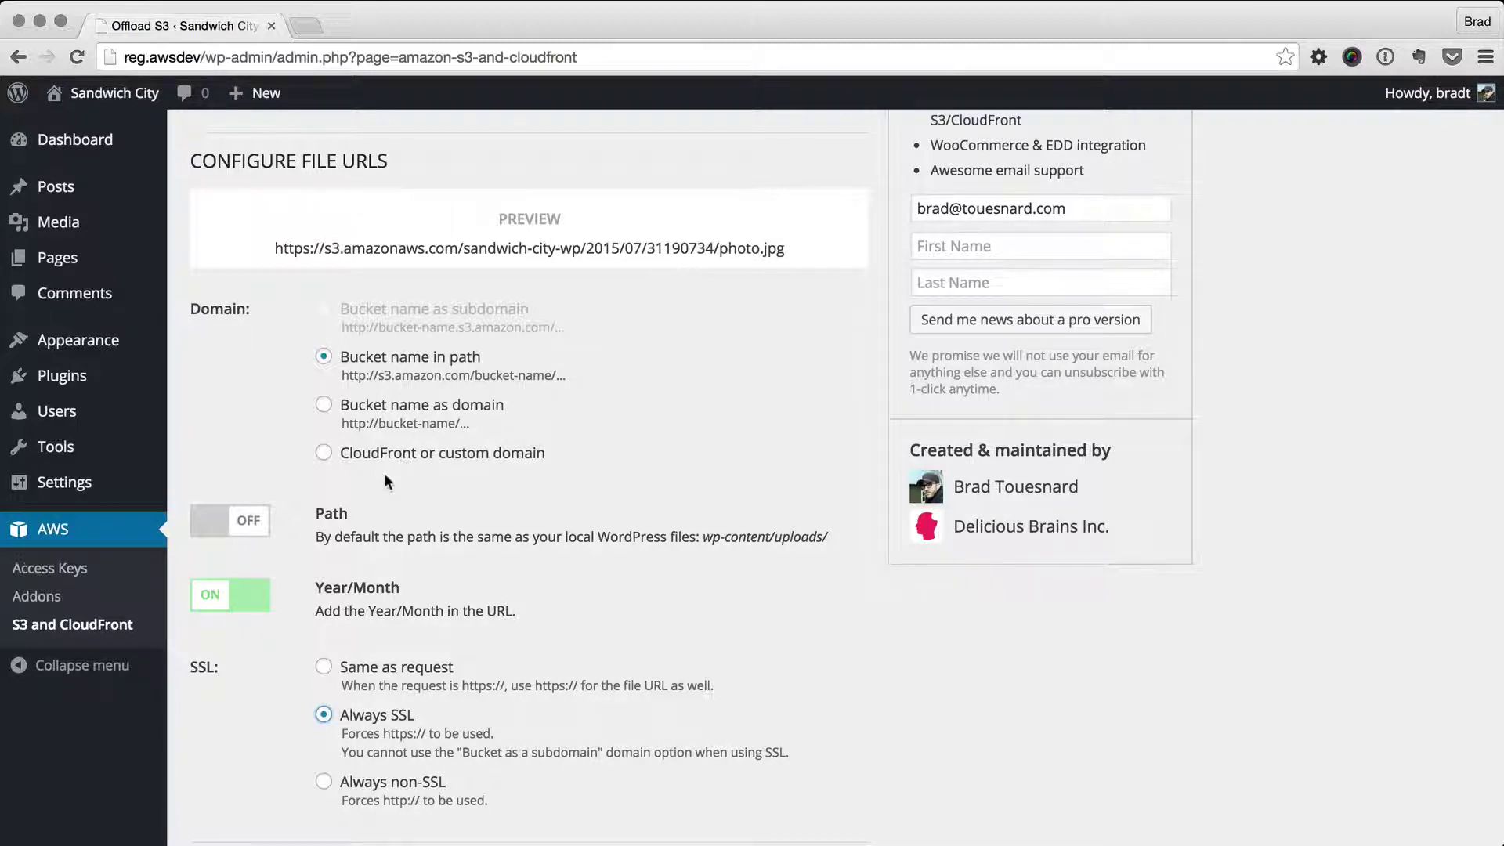
{"action": "scroll", "coordinate": [419, 569], "scroll_direction": "down", "scroll_amount": 5}
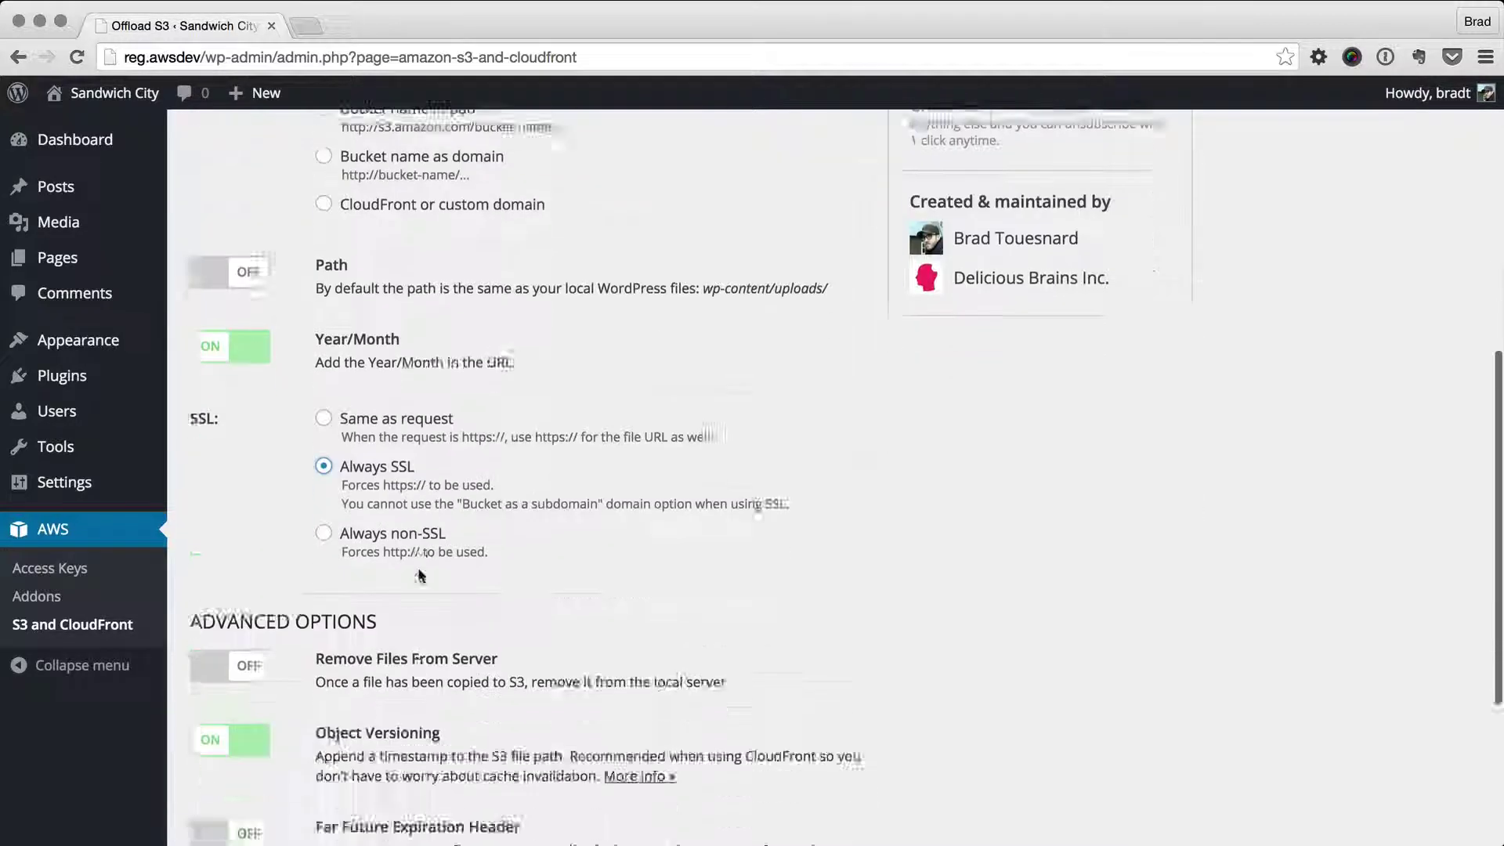
{"action": "scroll", "coordinate": [419, 569], "scroll_direction": "down", "scroll_amount": 2}
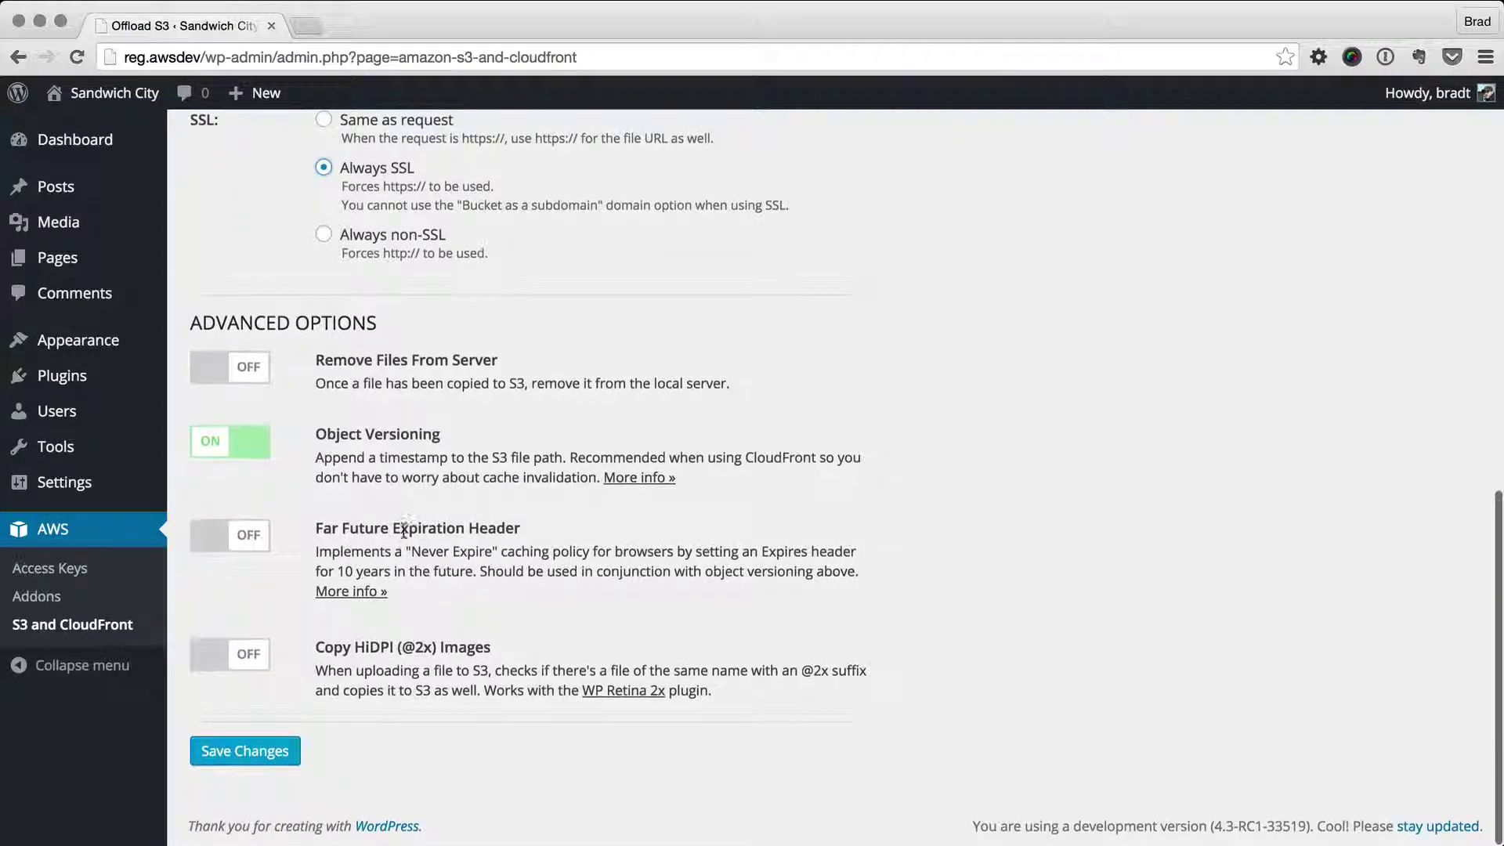
{"action": "left_click", "coordinate": [240, 375]}
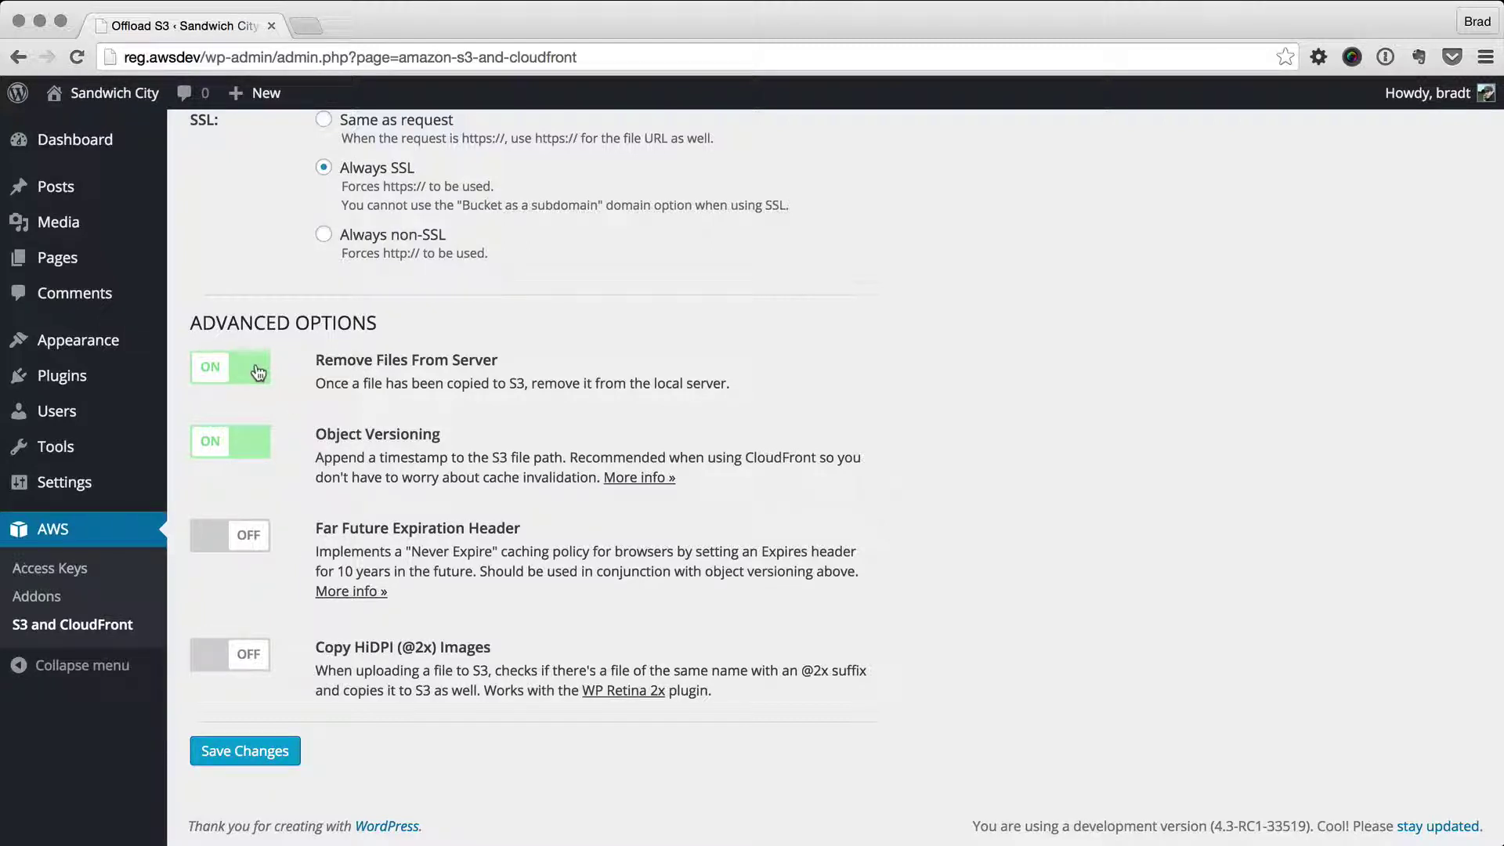
{"action": "left_click_drag", "start_coordinate": [314, 359], "coordinate": [511, 360]}
{"action": "left_click", "coordinate": [419, 361]}
{"action": "left_click", "coordinate": [234, 375]}
{"action": "left_click", "coordinate": [234, 375]}
{"action": "left_click_drag", "start_coordinate": [316, 363], "coordinate": [504, 360]}
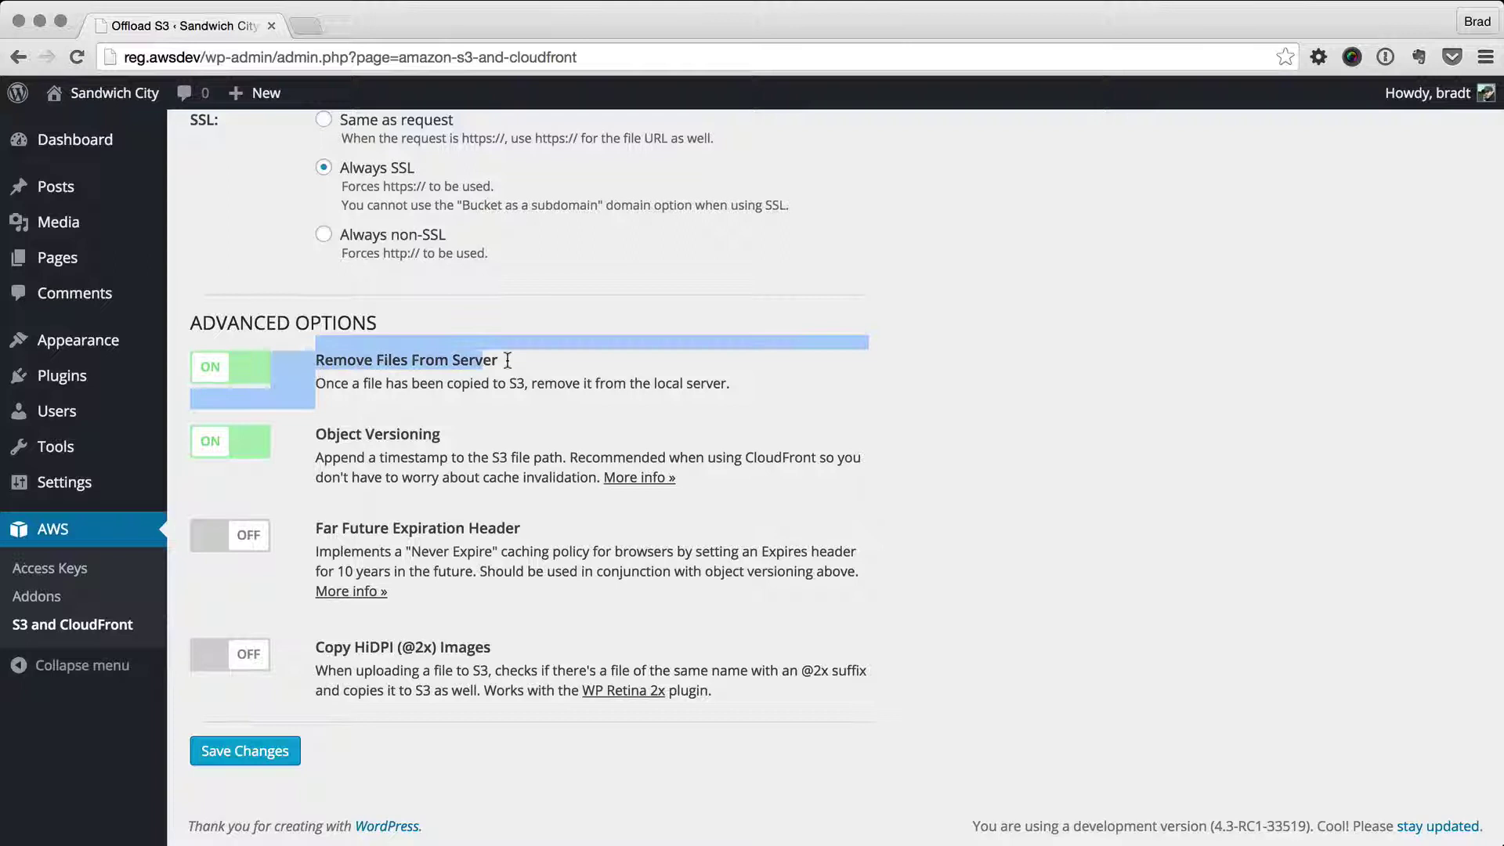
{"action": "left_click", "coordinate": [387, 362]}
{"action": "left_click", "coordinate": [240, 379]}
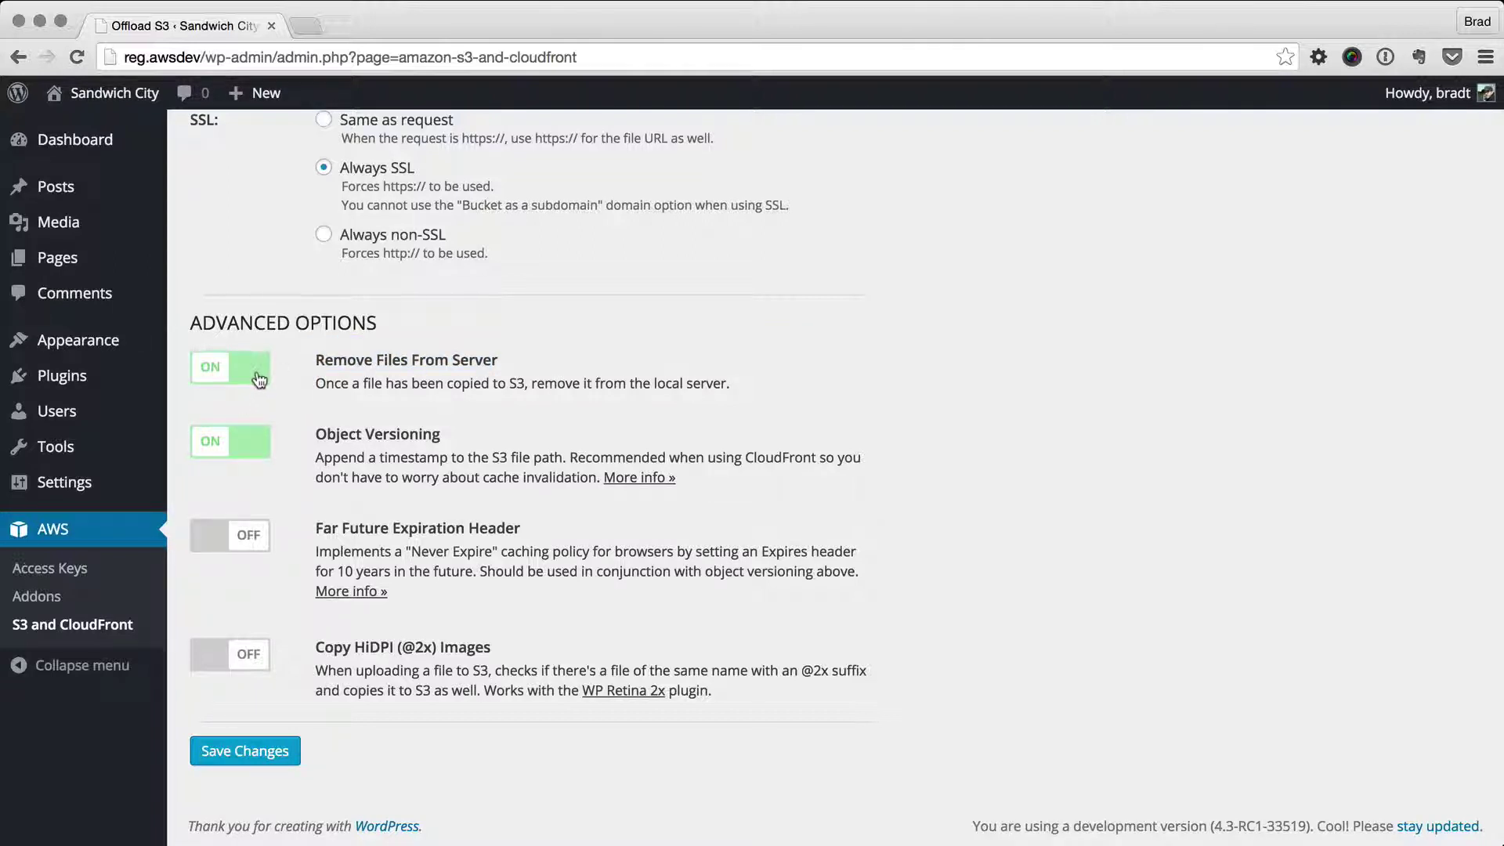
{"action": "left_click", "coordinate": [237, 382]}
{"action": "left_click", "coordinate": [235, 384]}
{"action": "left_click", "coordinate": [232, 386]}
{"action": "left_click", "coordinate": [230, 383]}
{"action": "left_click", "coordinate": [226, 378]}
{"action": "left_click", "coordinate": [223, 376]}
{"action": "left_click", "coordinate": [223, 377]}
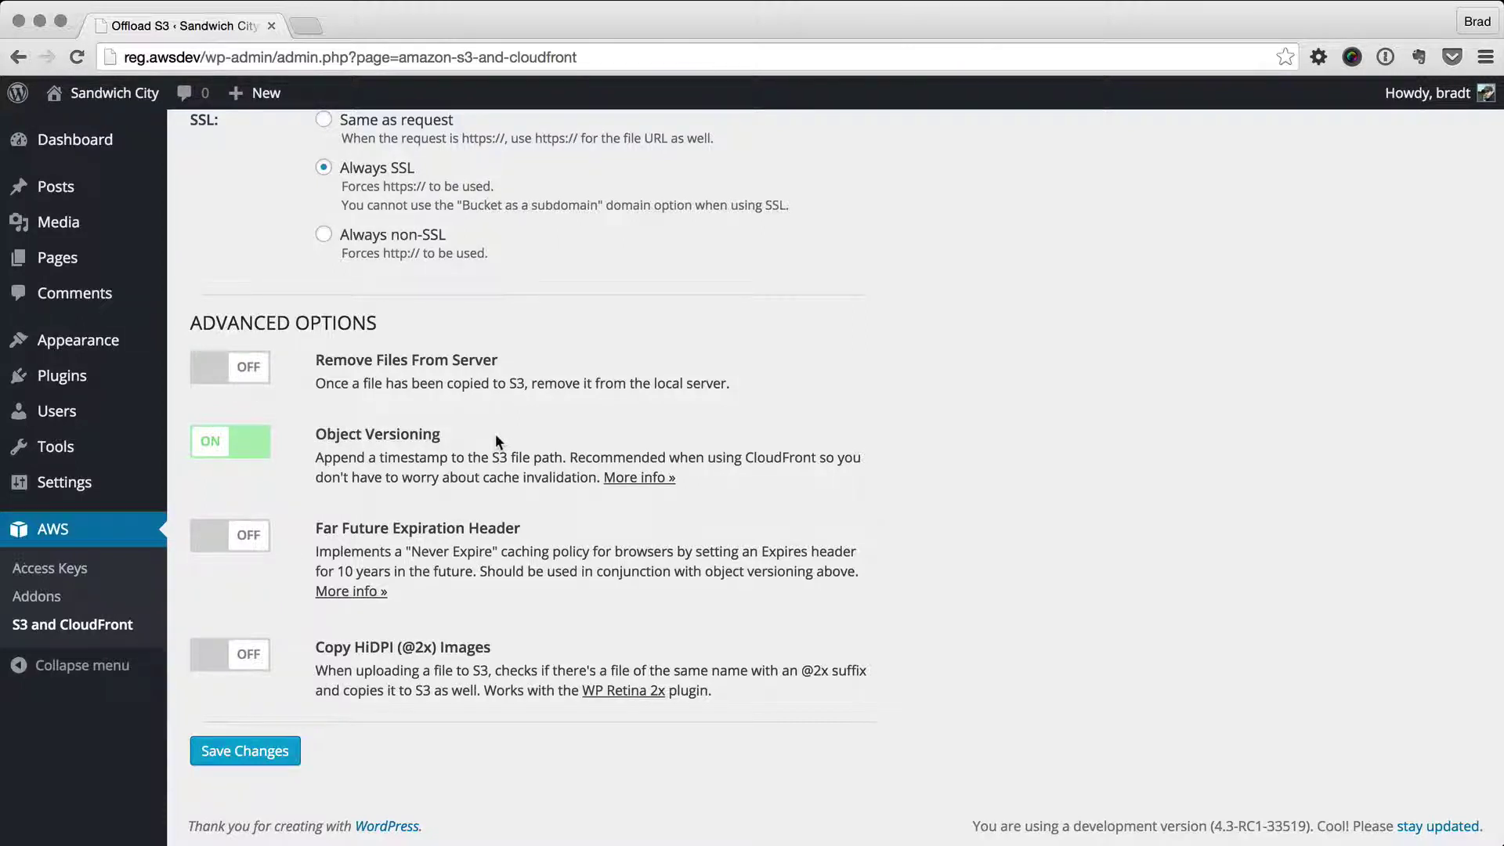
{"action": "scroll", "coordinate": [495, 434], "scroll_direction": "up", "scroll_amount": 10}
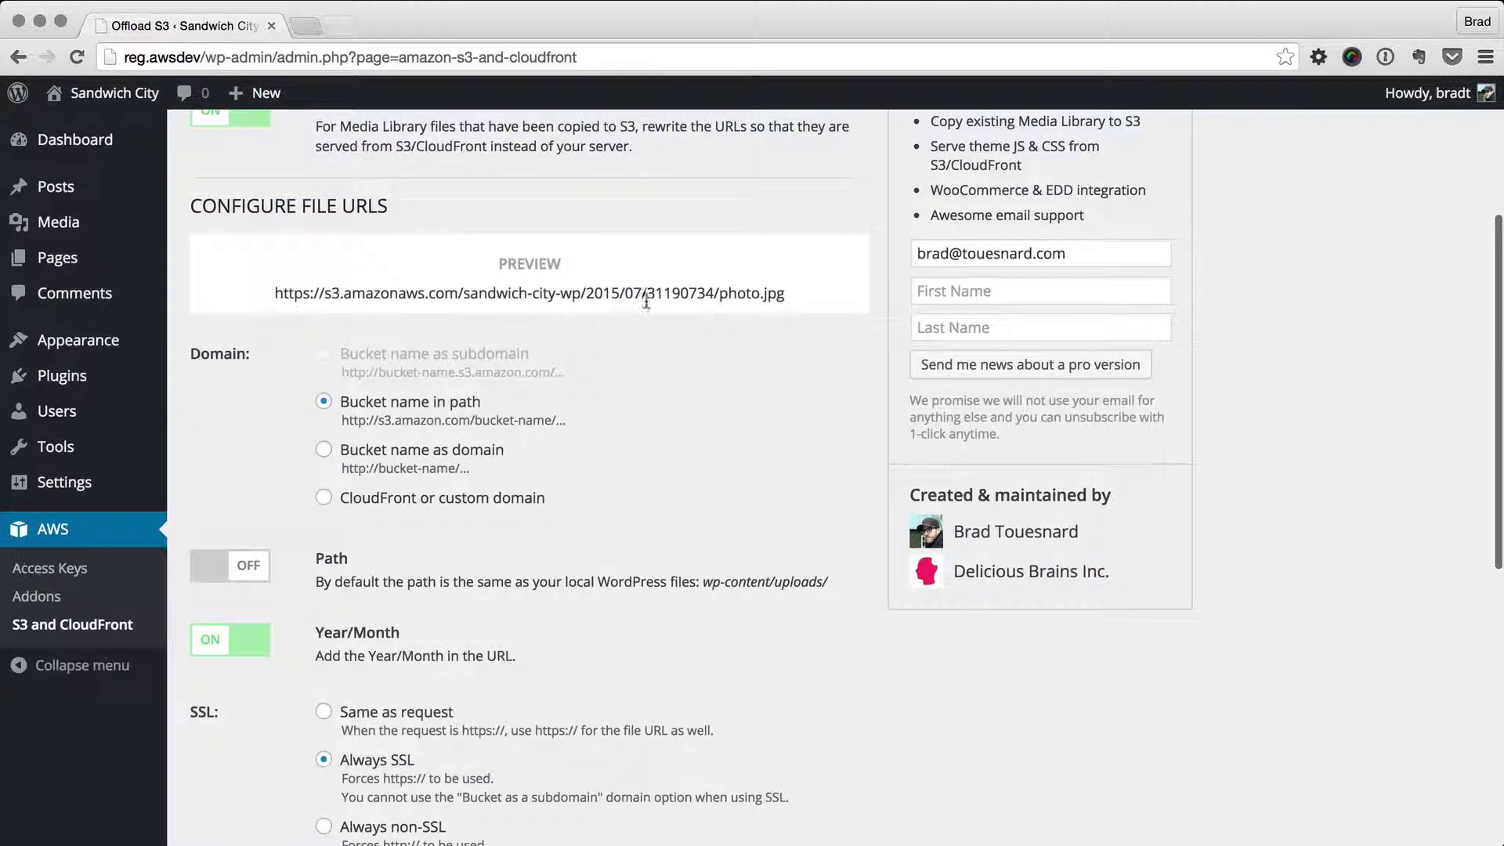
{"action": "left_click_drag", "start_coordinate": [641, 294], "coordinate": [719, 296]}
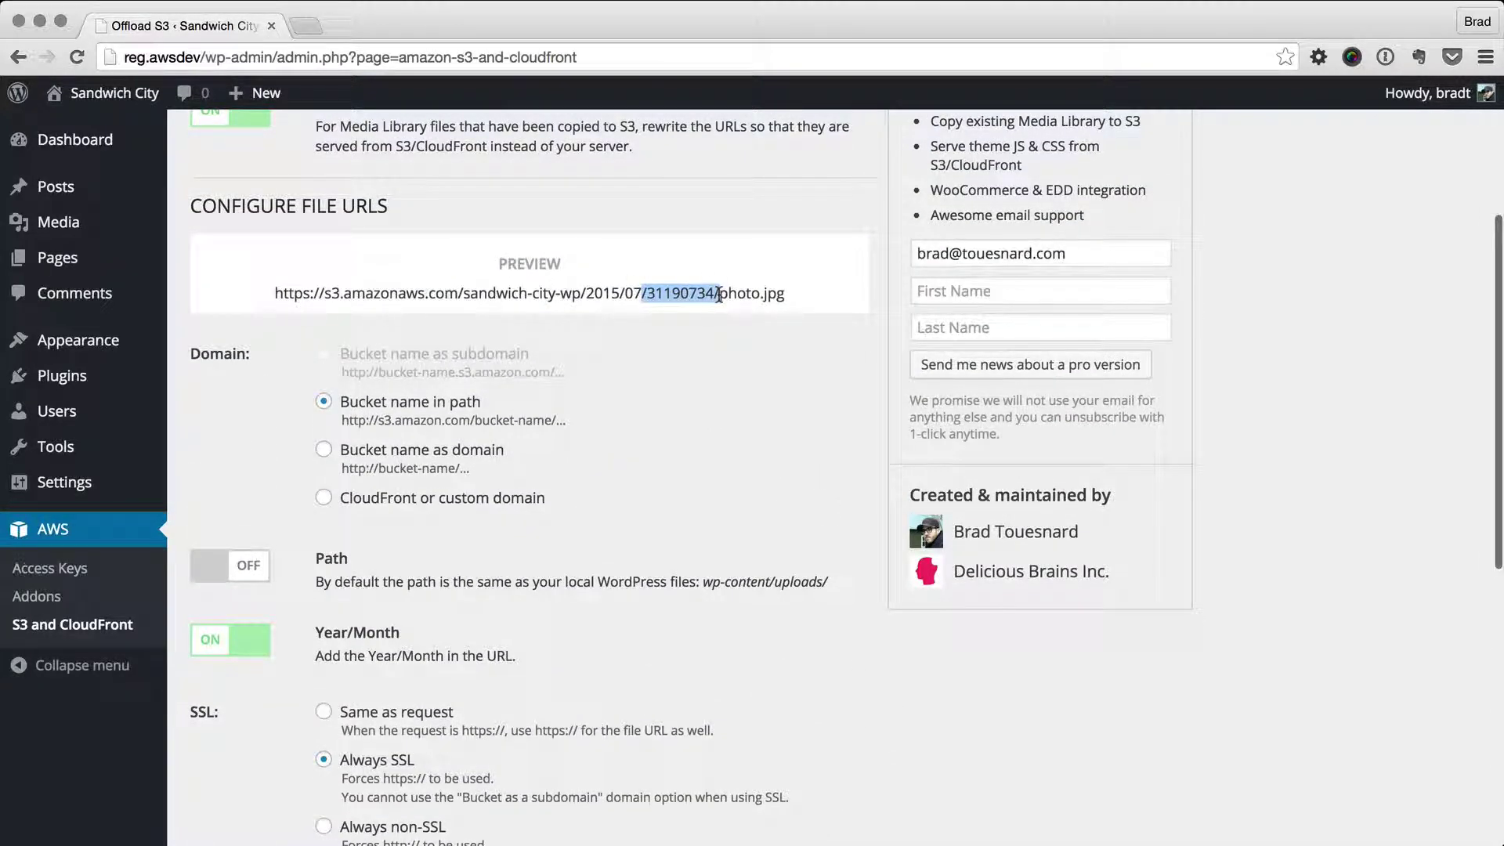
{"action": "left_click", "coordinate": [700, 292]}
{"action": "scroll", "coordinate": [656, 395], "scroll_direction": "down", "scroll_amount": 9}
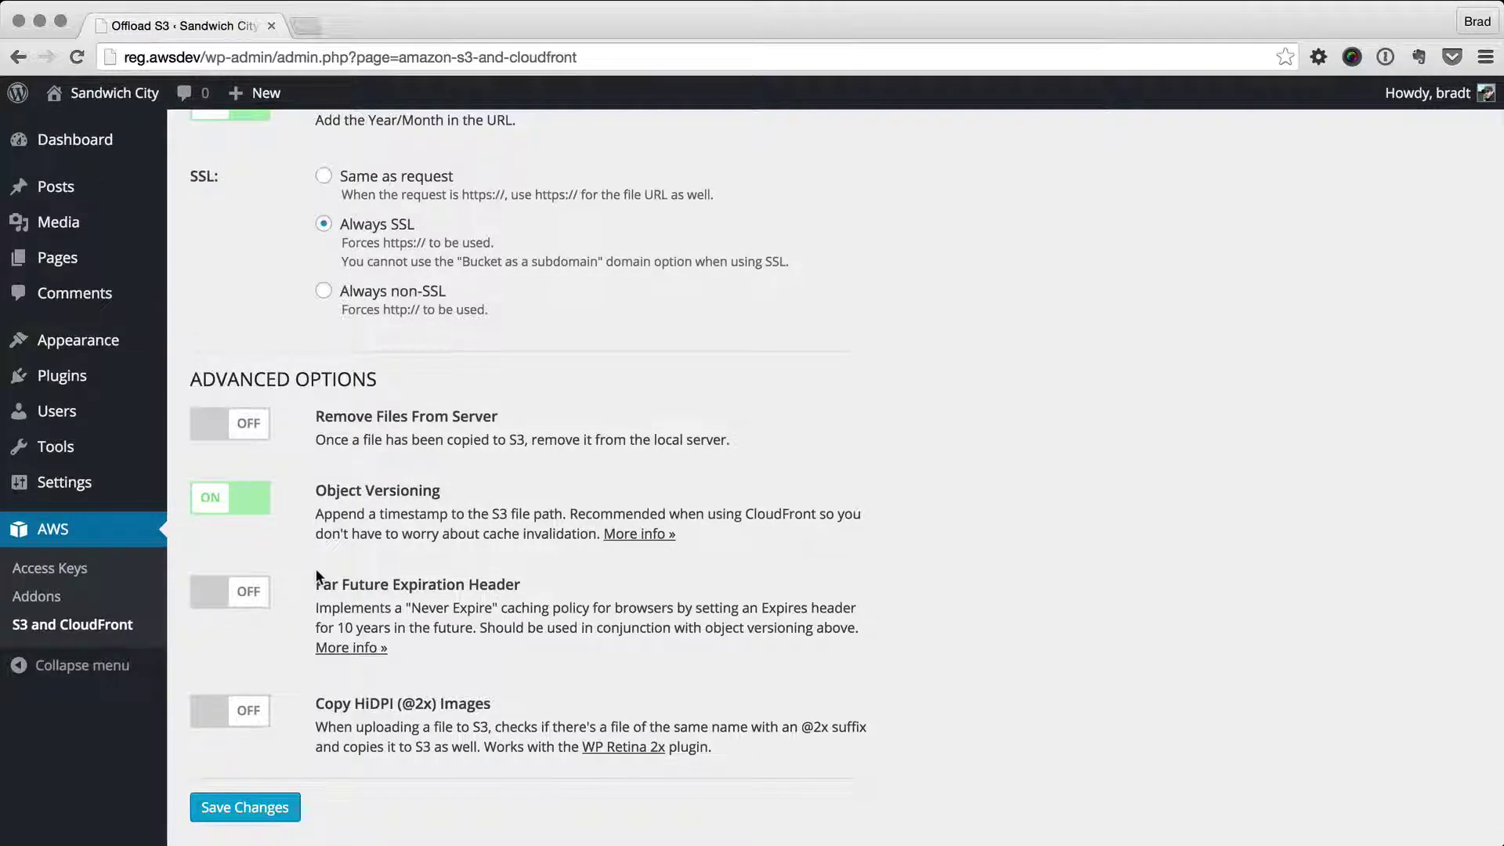
Step: Switch on the Far Future Expiration Header and check its 10-years-in-the-future description
{"action": "scroll", "coordinate": [316, 570], "scroll_direction": "down", "scroll_amount": 2}
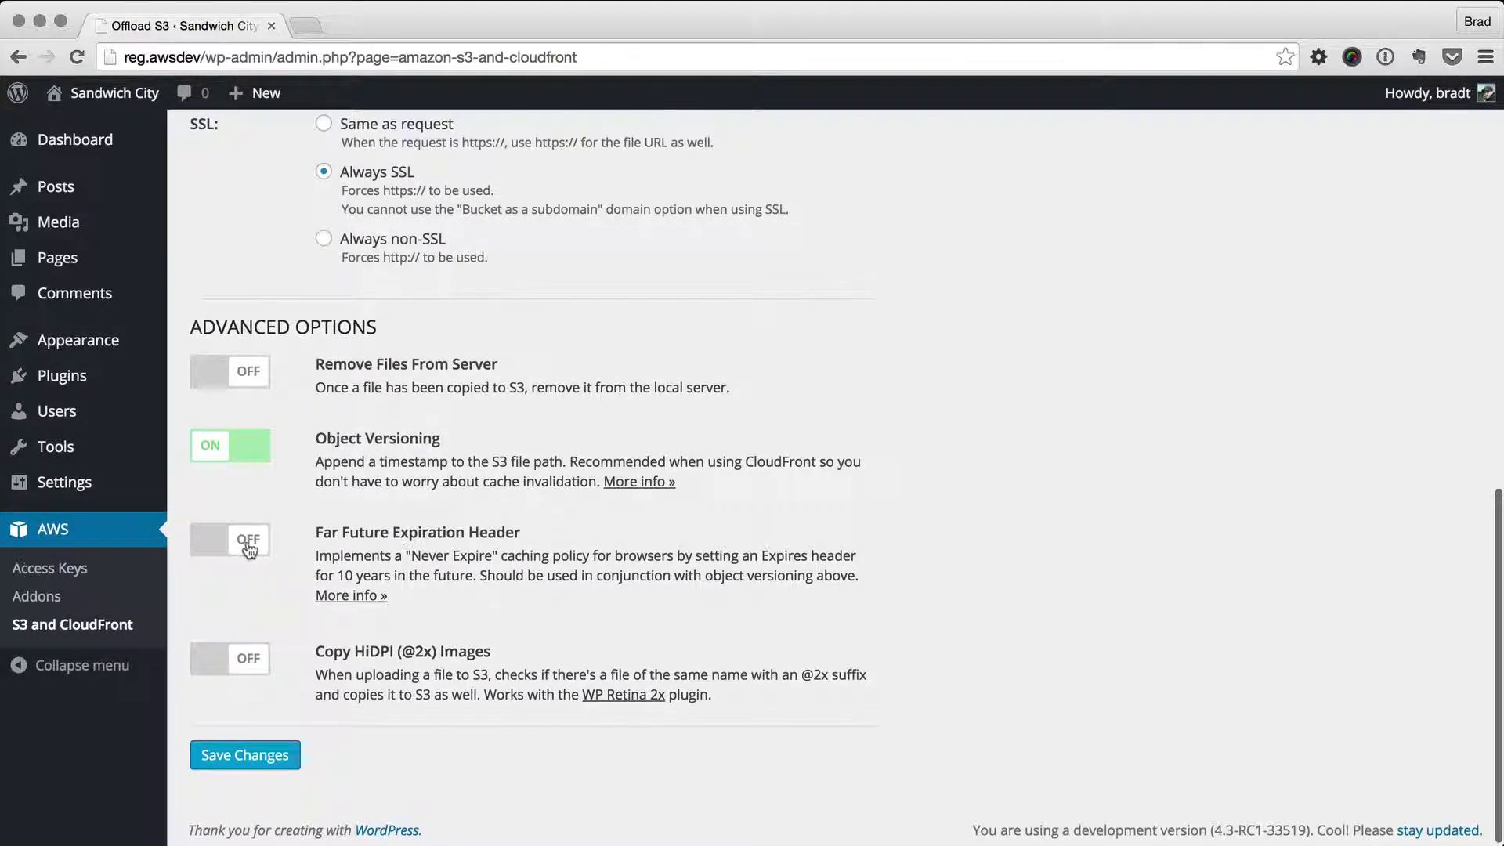
{"action": "left_click", "coordinate": [244, 547]}
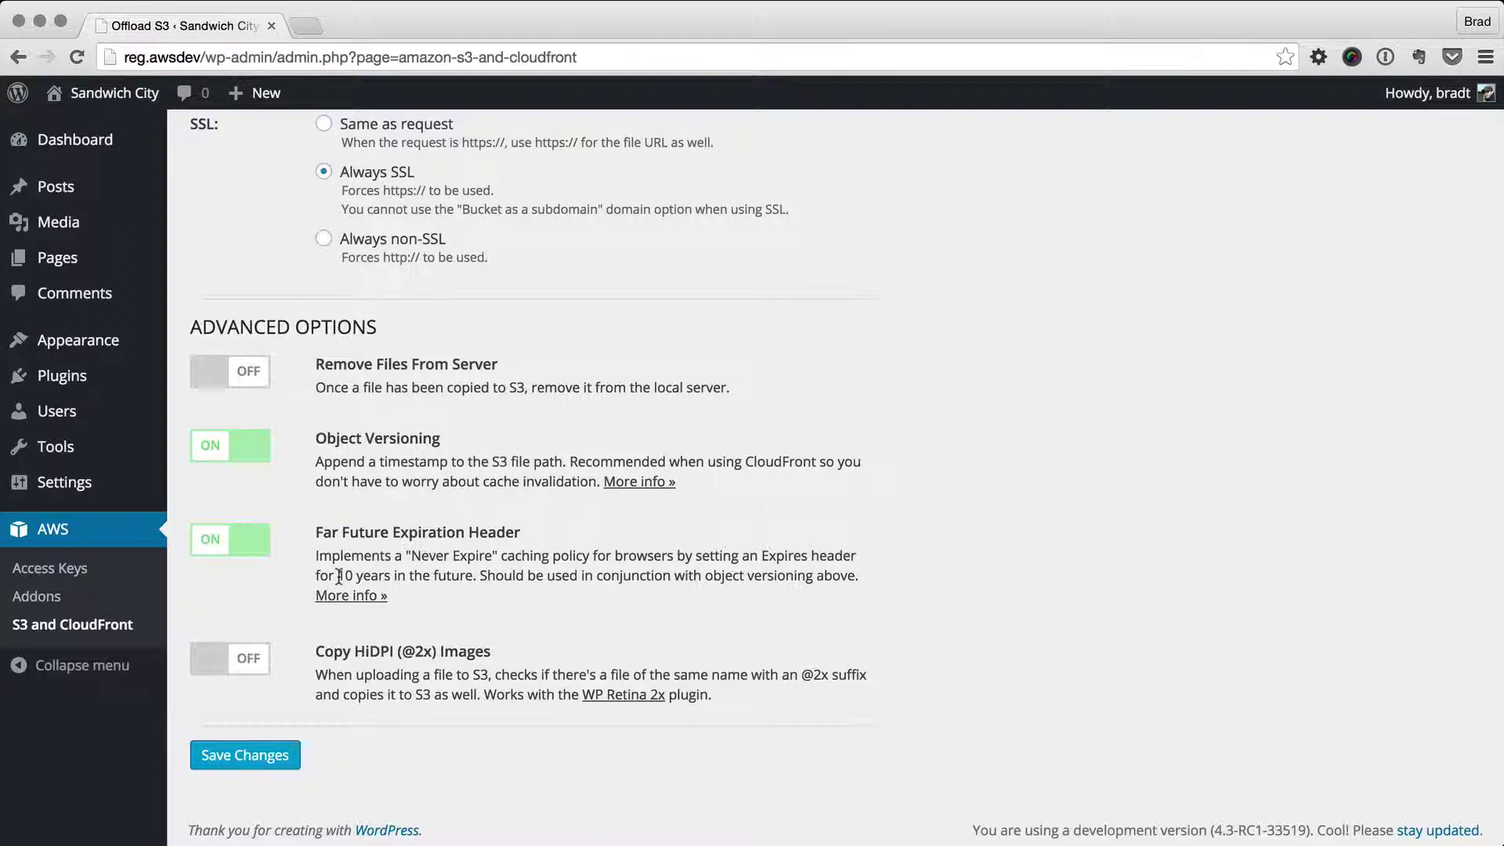
{"action": "left_click_drag", "start_coordinate": [335, 576], "coordinate": [495, 576]}
{"action": "left_click", "coordinate": [517, 578]}
{"action": "scroll", "coordinate": [542, 587], "scroll_direction": "down", "scroll_amount": 1}
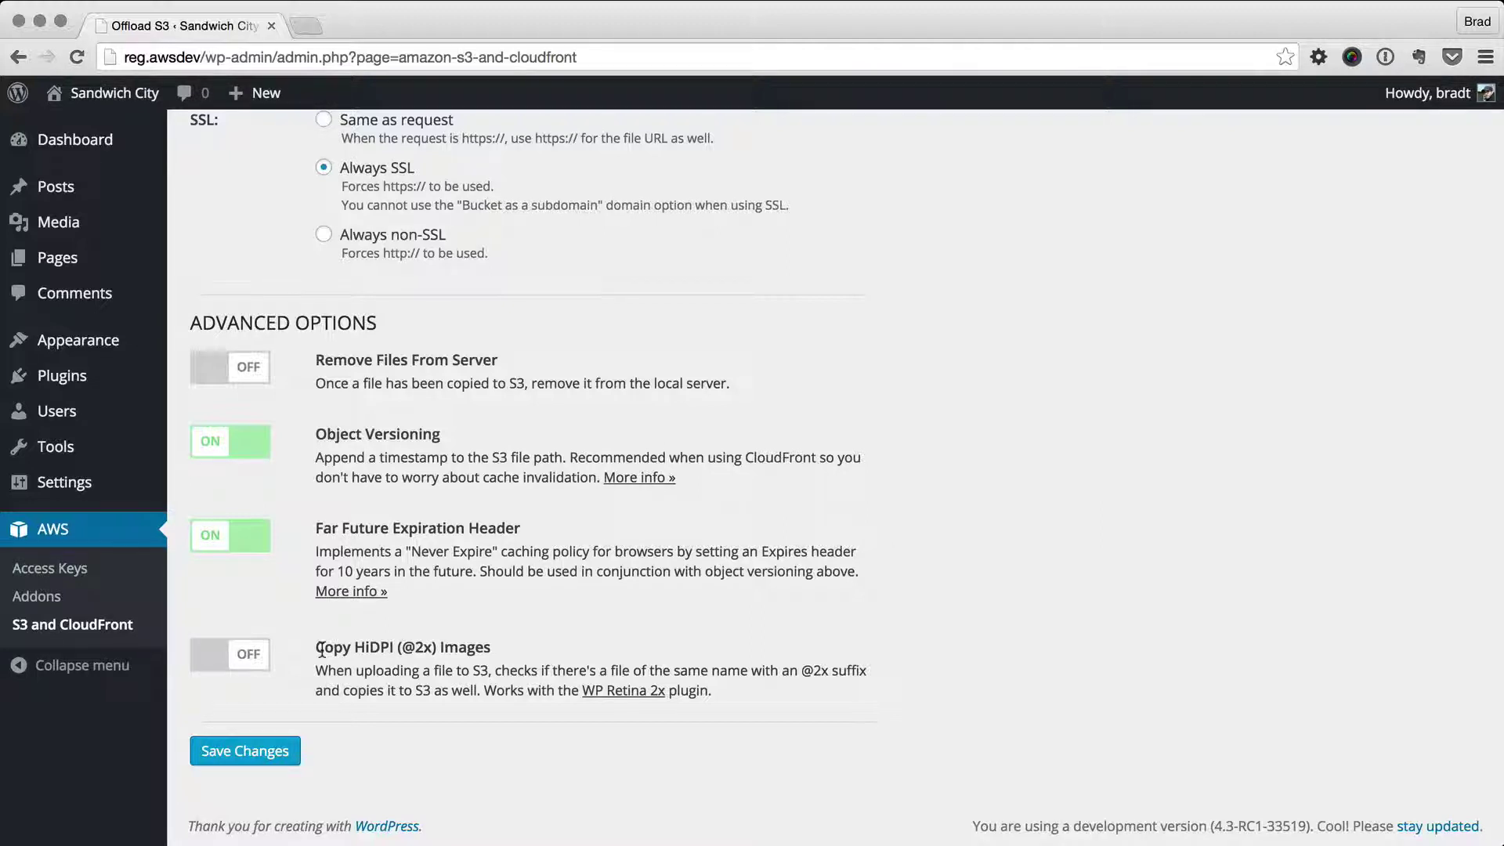
{"action": "scroll", "coordinate": [322, 650], "scroll_direction": "up", "scroll_amount": 10}
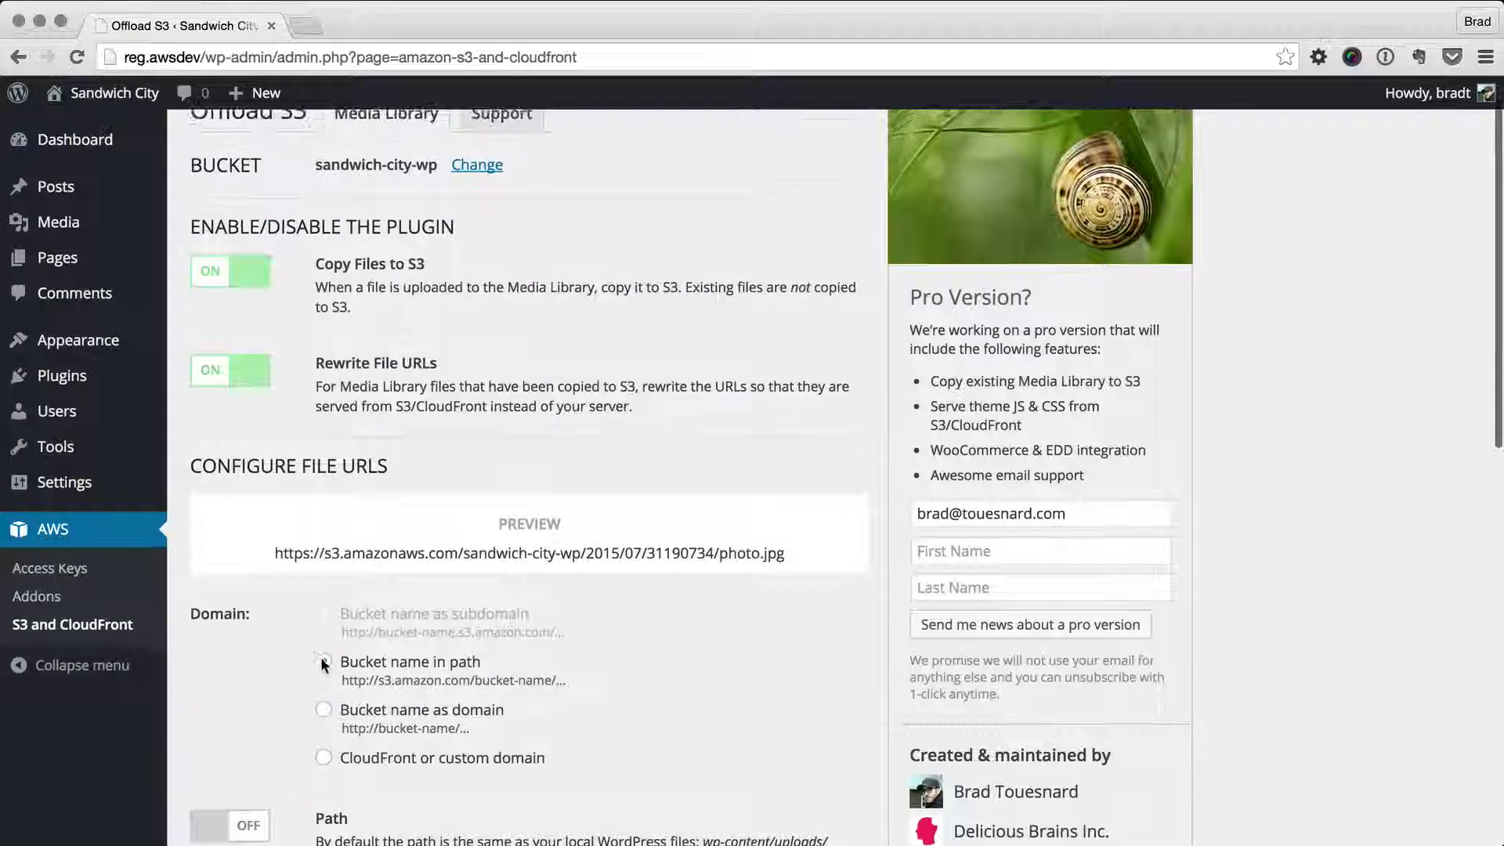